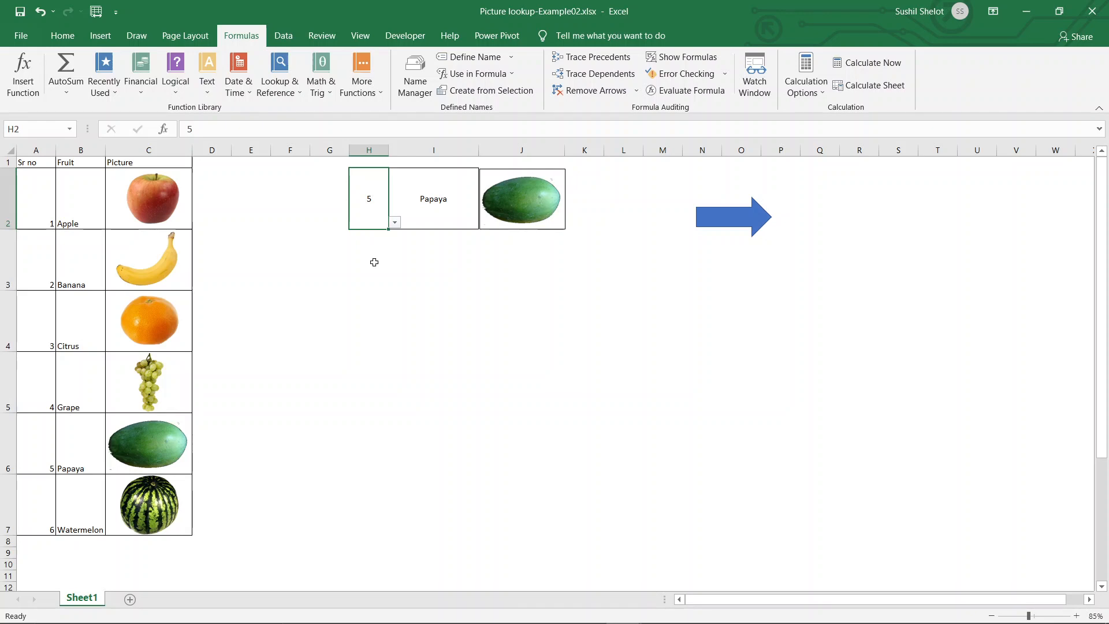
- Add list data validation to cell H2 using the serial numbers in =$A$2:$A$7 as source, and check its drop-down
click(726, 225)
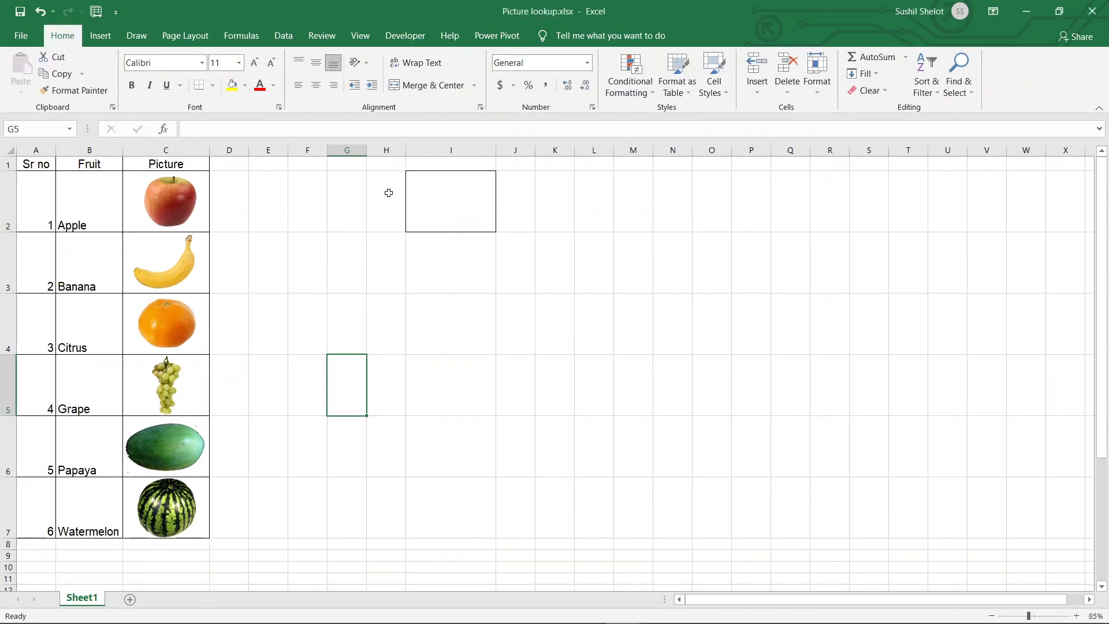
click(388, 193)
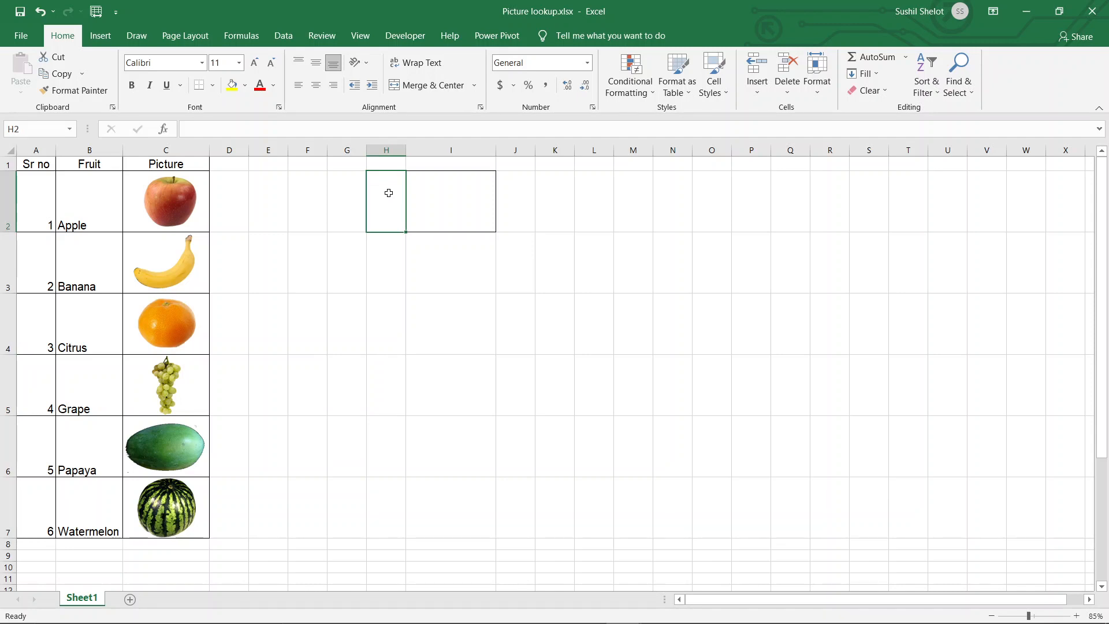
click(283, 37)
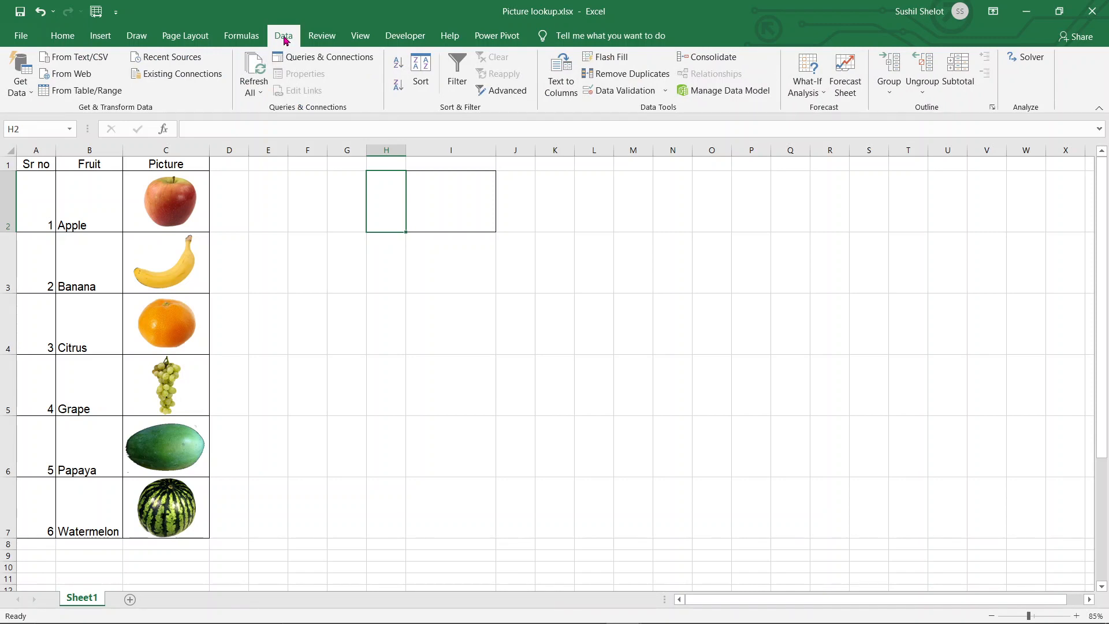
click(605, 96)
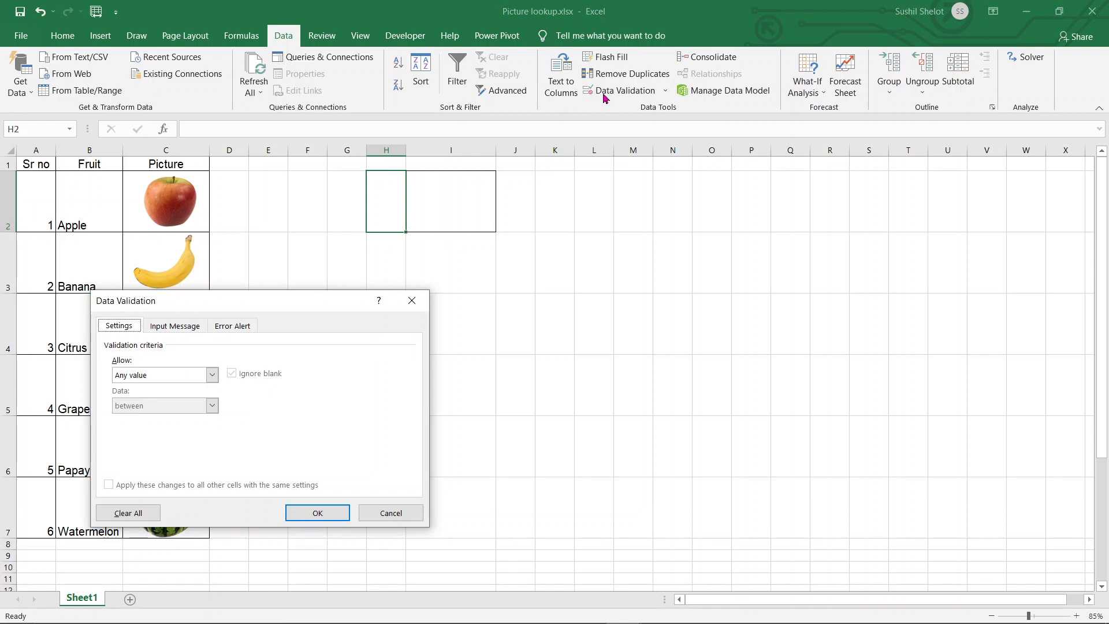
click(212, 375)
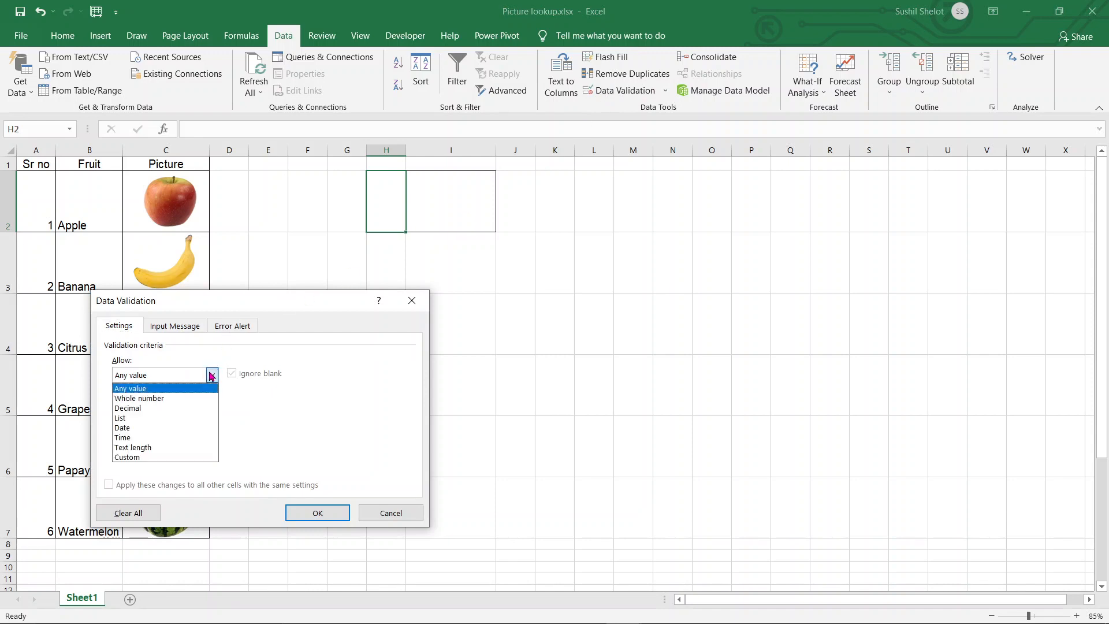
click(123, 418)
click(322, 435)
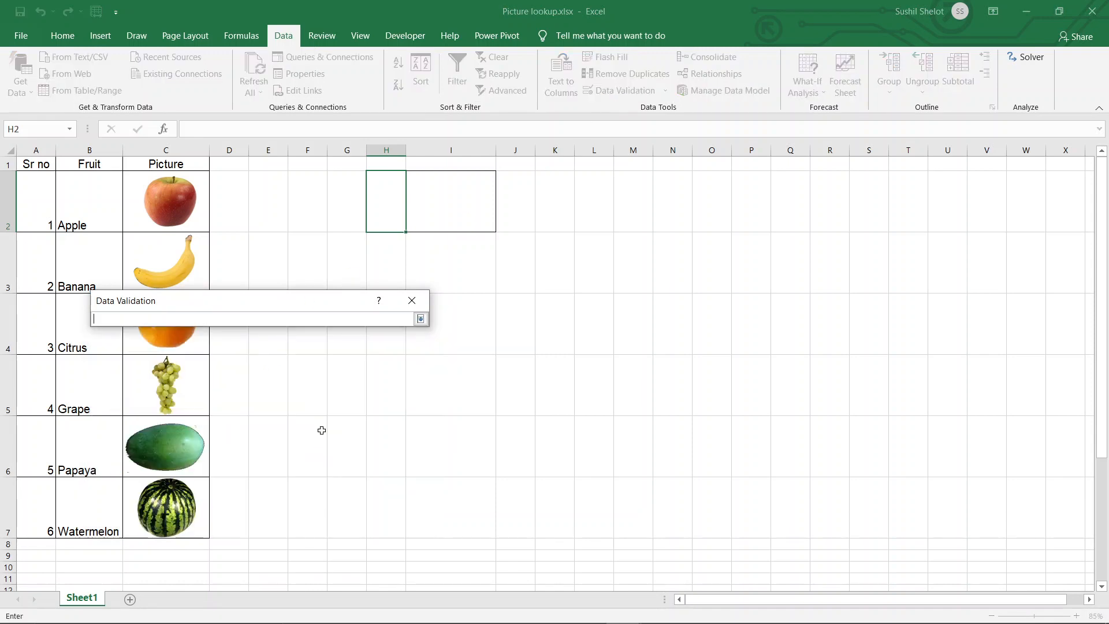
click(38, 212)
drag(38, 236, 38, 514)
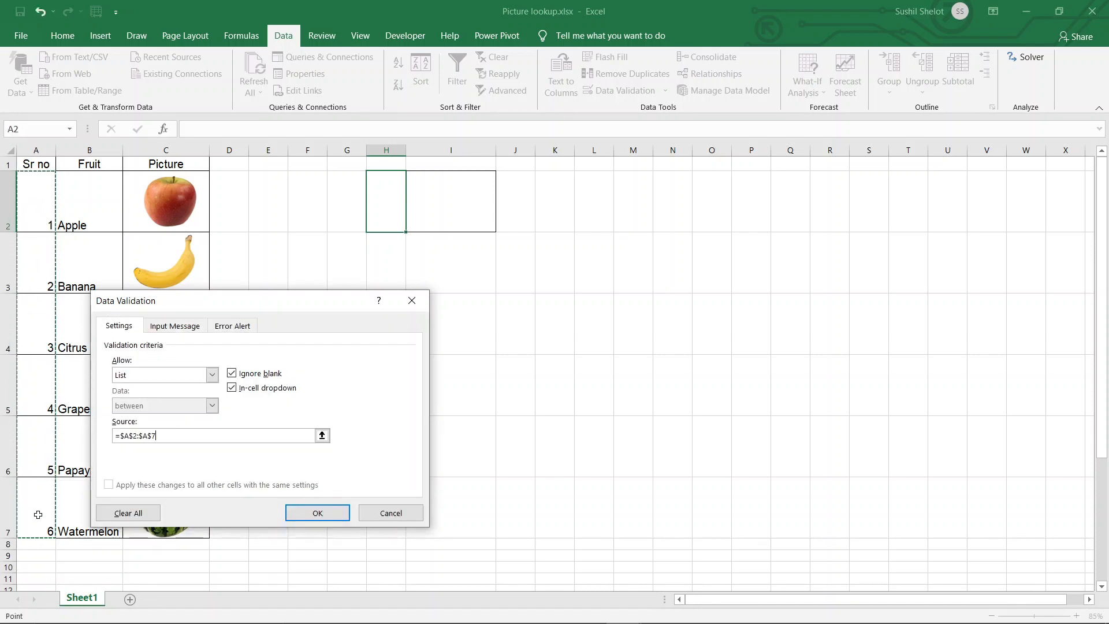
click(317, 512)
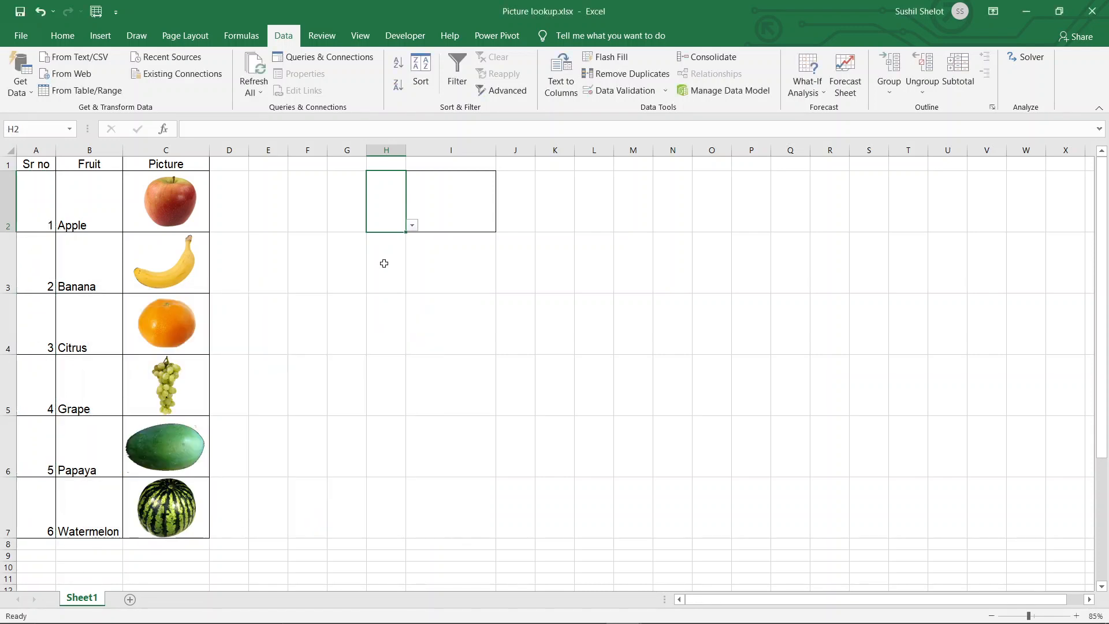
click(412, 224)
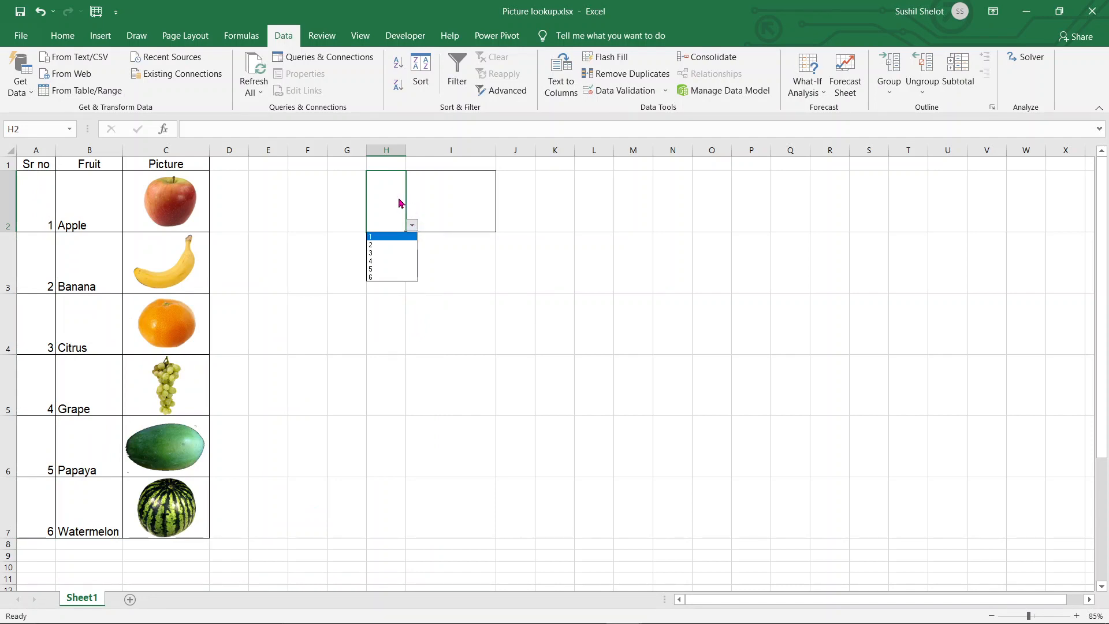
click(368, 200)
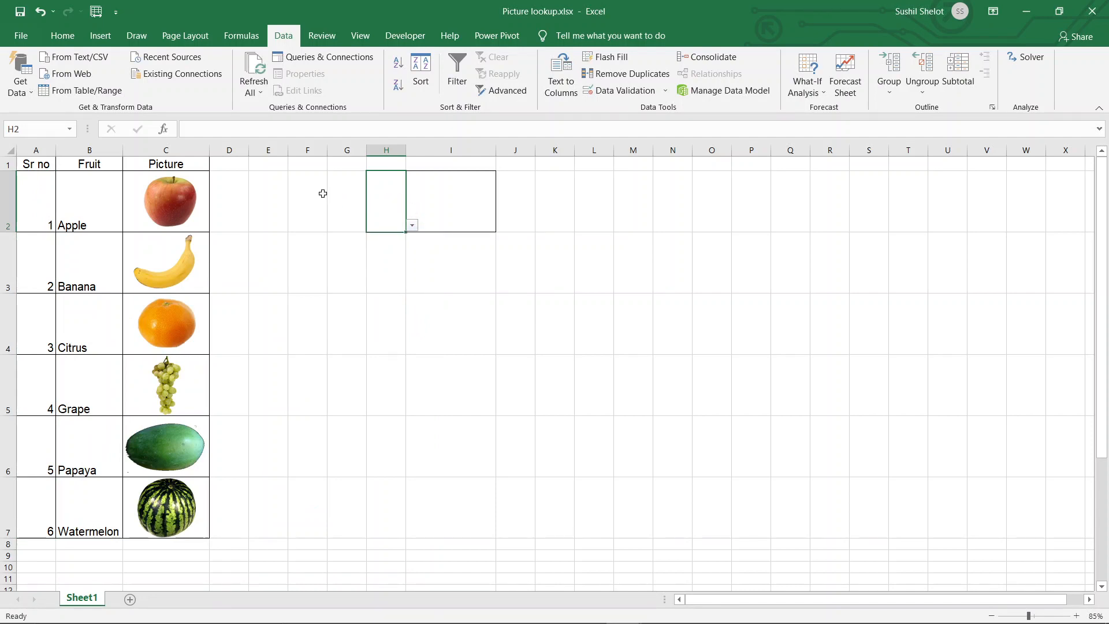
- Name the range A2:C7 "Data" and reselect the range to check the name
drag(22, 203, 183, 513)
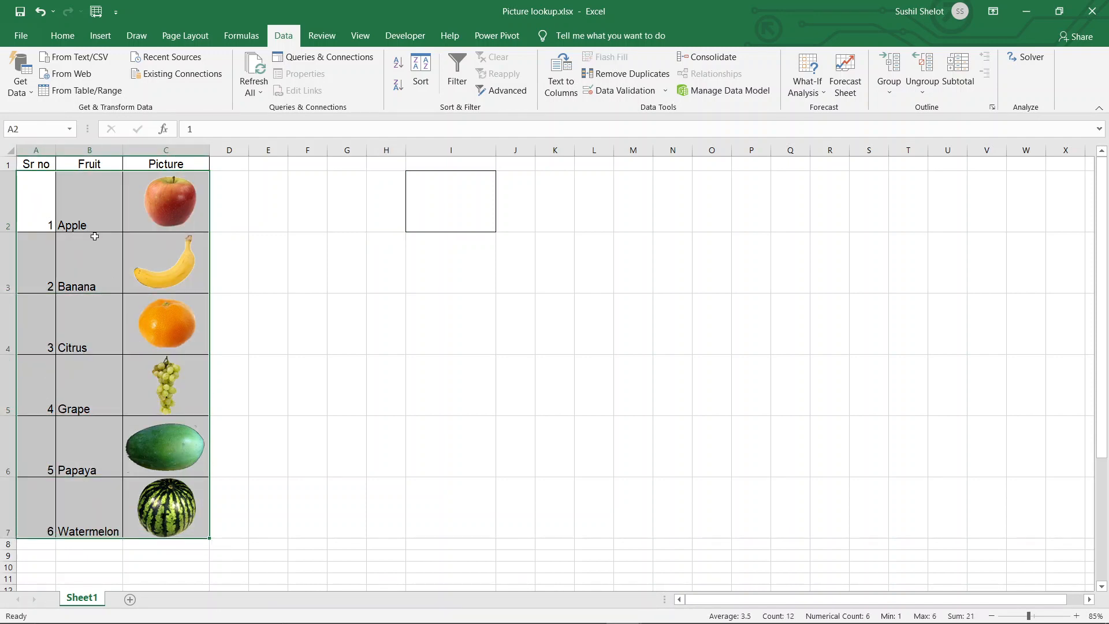
click(23, 129)
text(Data)
key(Return)
click(312, 233)
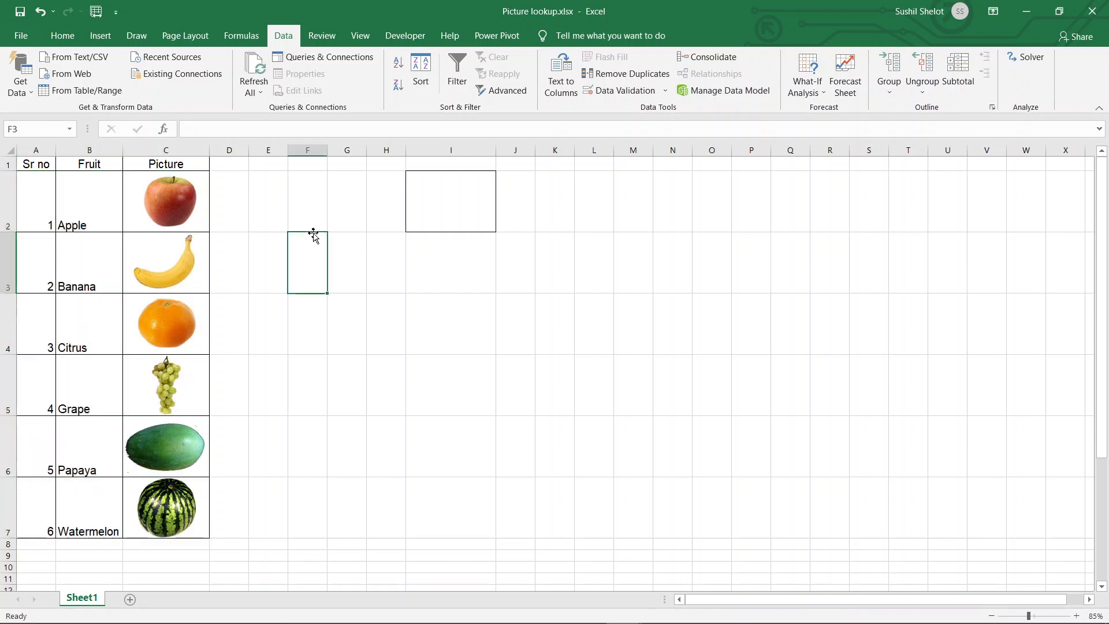
drag(34, 210, 182, 516)
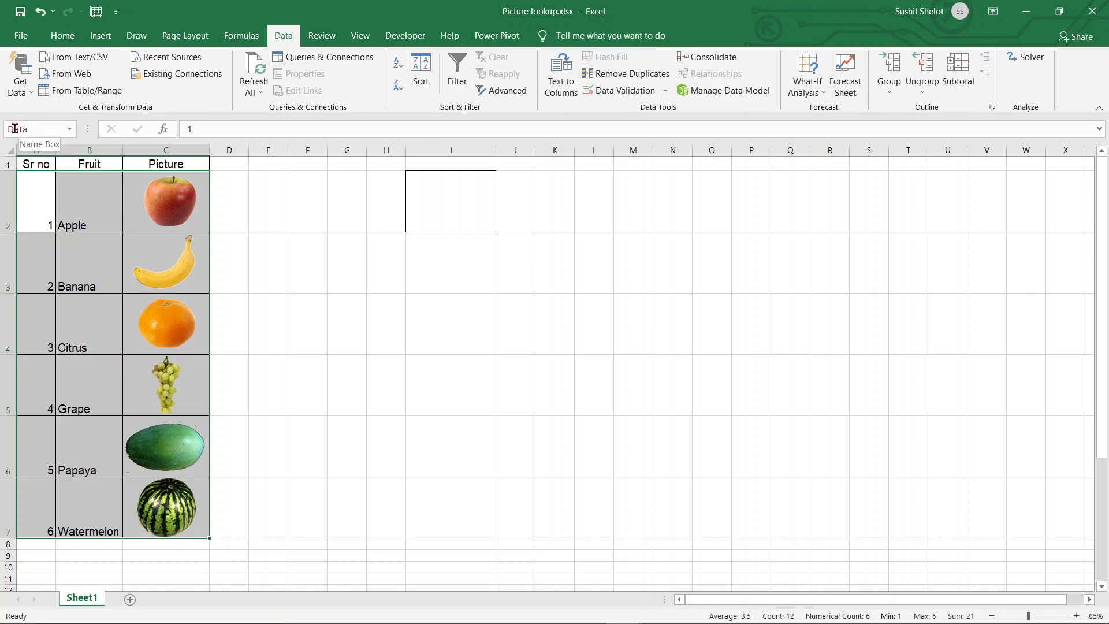
click(315, 265)
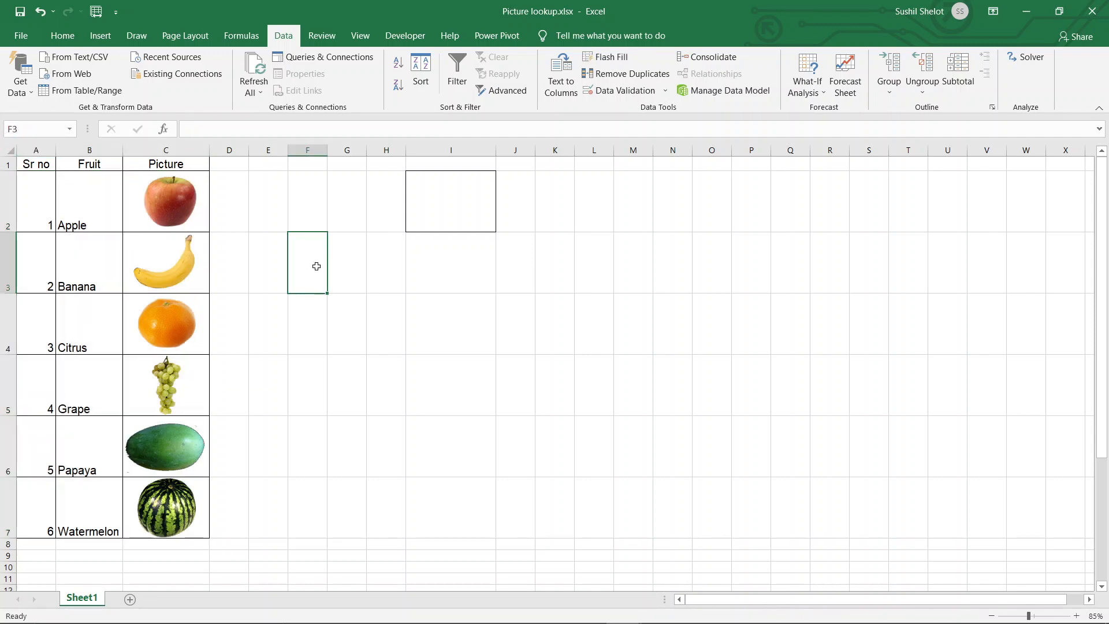
- Name the apple picture cell C2 "Apple" and the banana picture cell C3 "Banana"
click(242, 37)
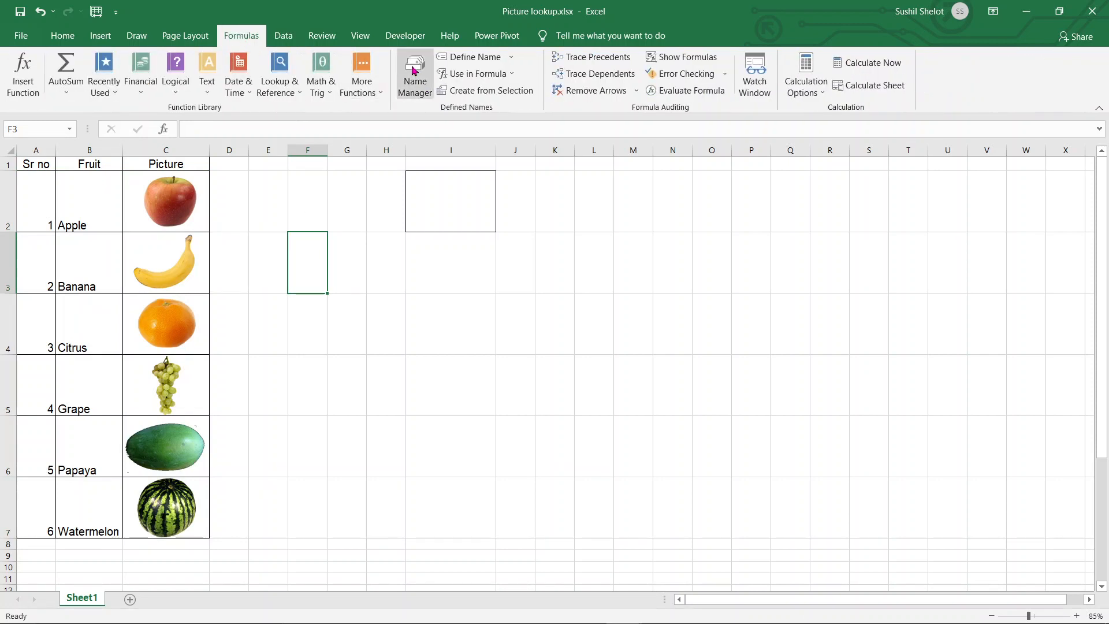
click(127, 225)
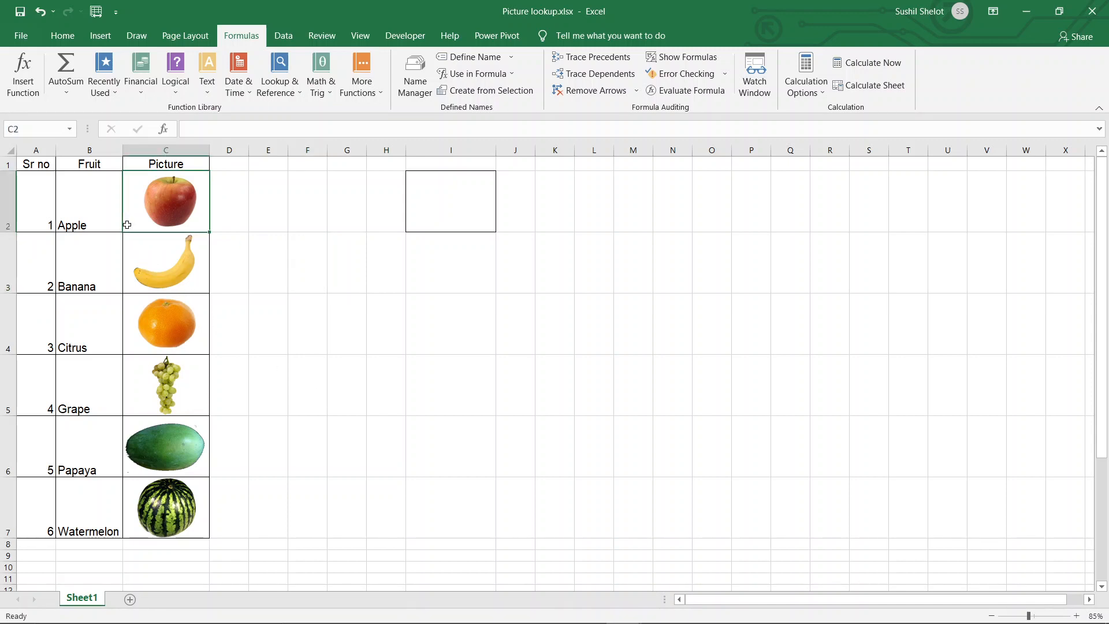
click(36, 129)
text(Apple)
key(Return)
key(Down)
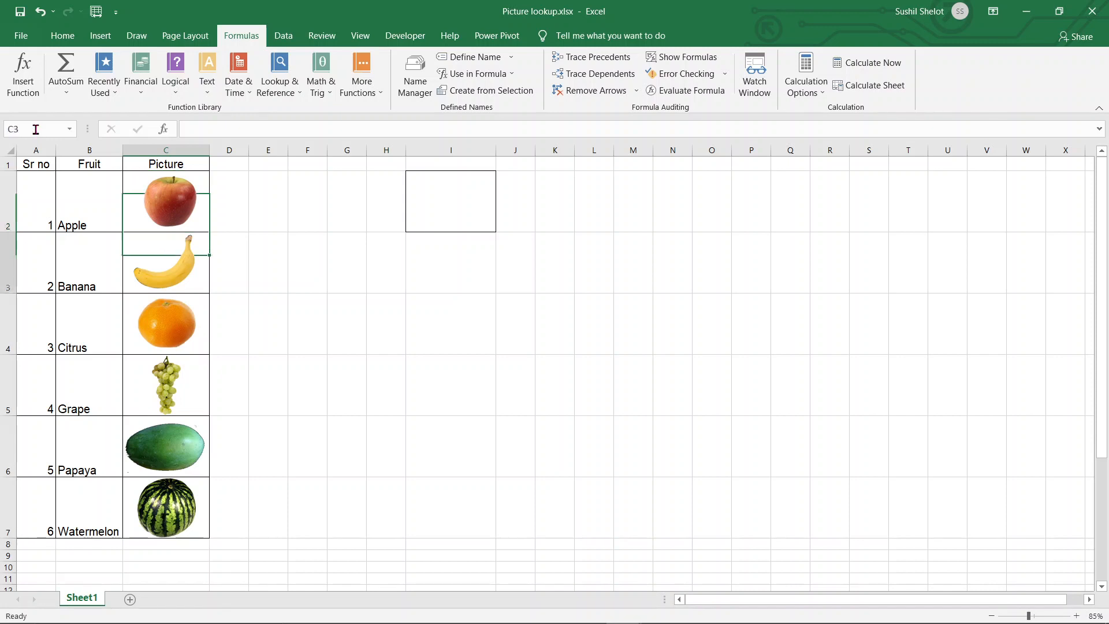
click(35, 128)
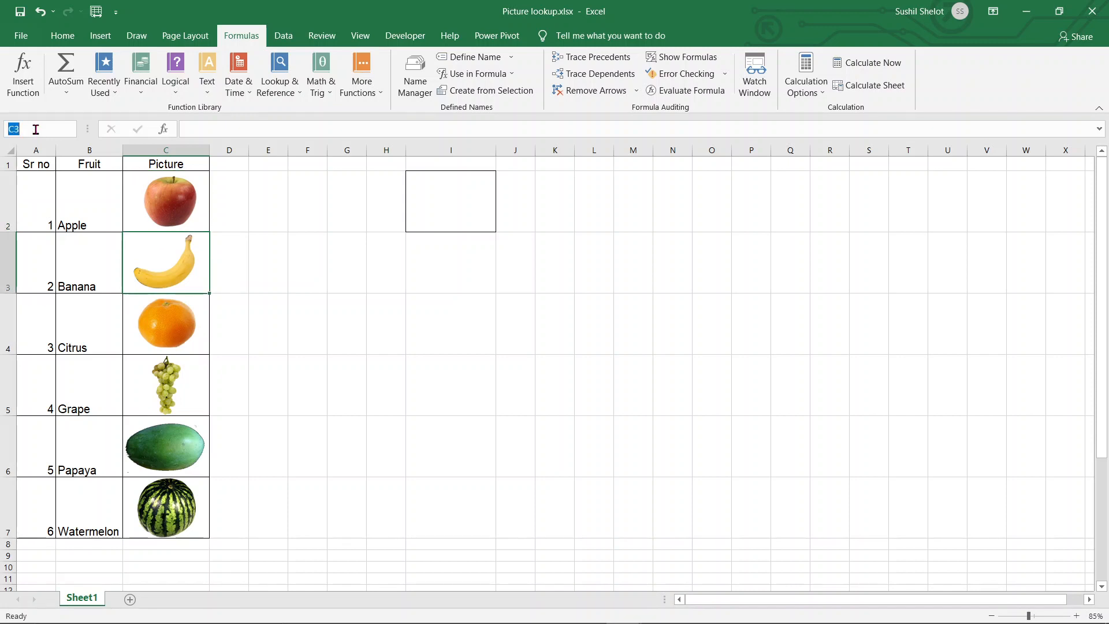
text(Banana)
key(Escape)
- Name the citrus picture cell C4 "Citrus" and the grape picture cell C5 "Grape"
key(Down)
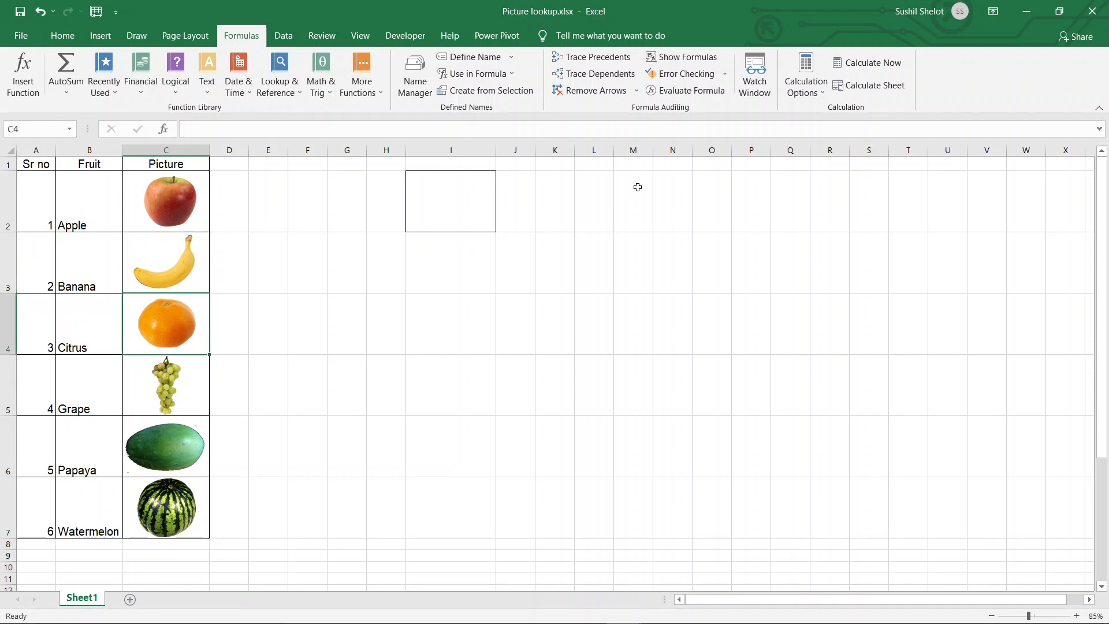
click(26, 127)
text(Citrus)
key(Return)
key(Down)
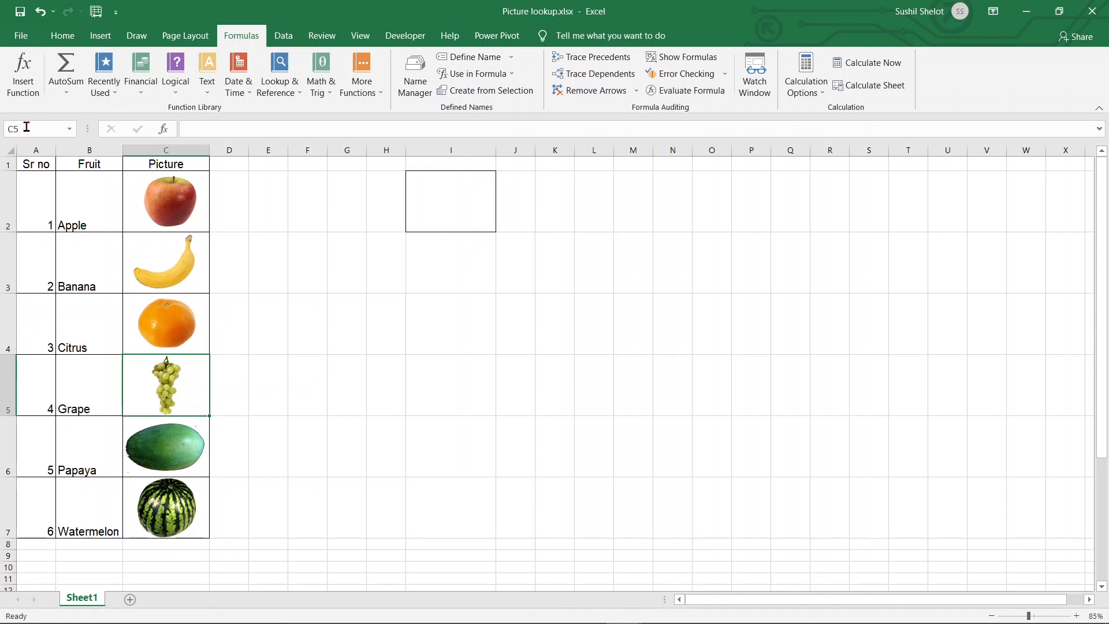
click(26, 127)
text(Grape)
key(Return)
- Name picture cell C6 "Papaya" and C7 "Watermelon", and check the list of defined names
key(Down)
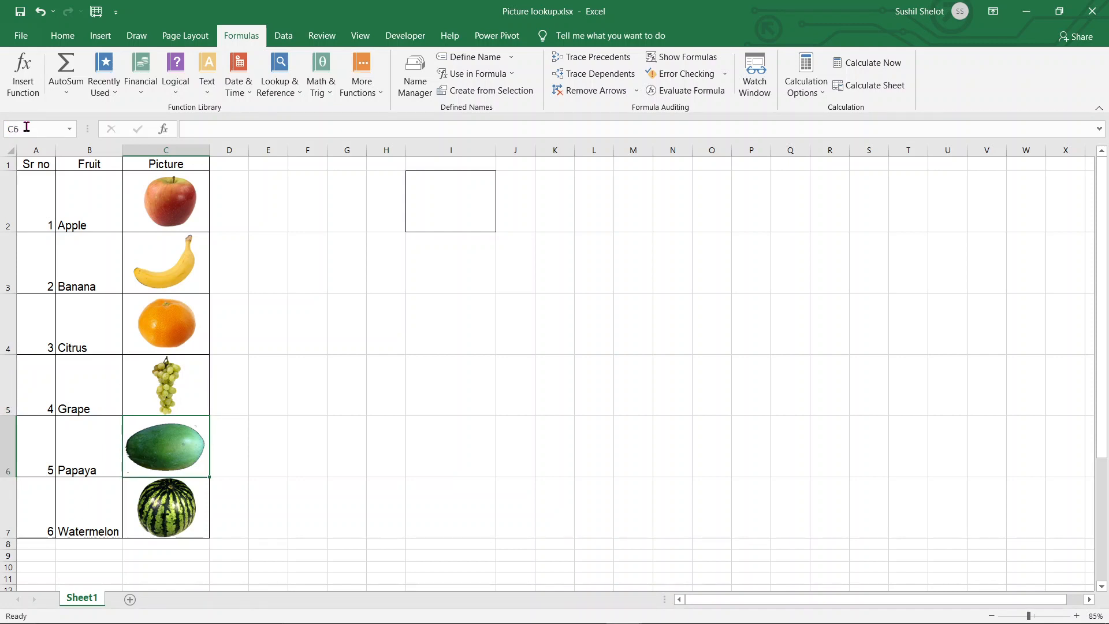
click(26, 128)
text(Papaya)
key(Return)
key(Down)
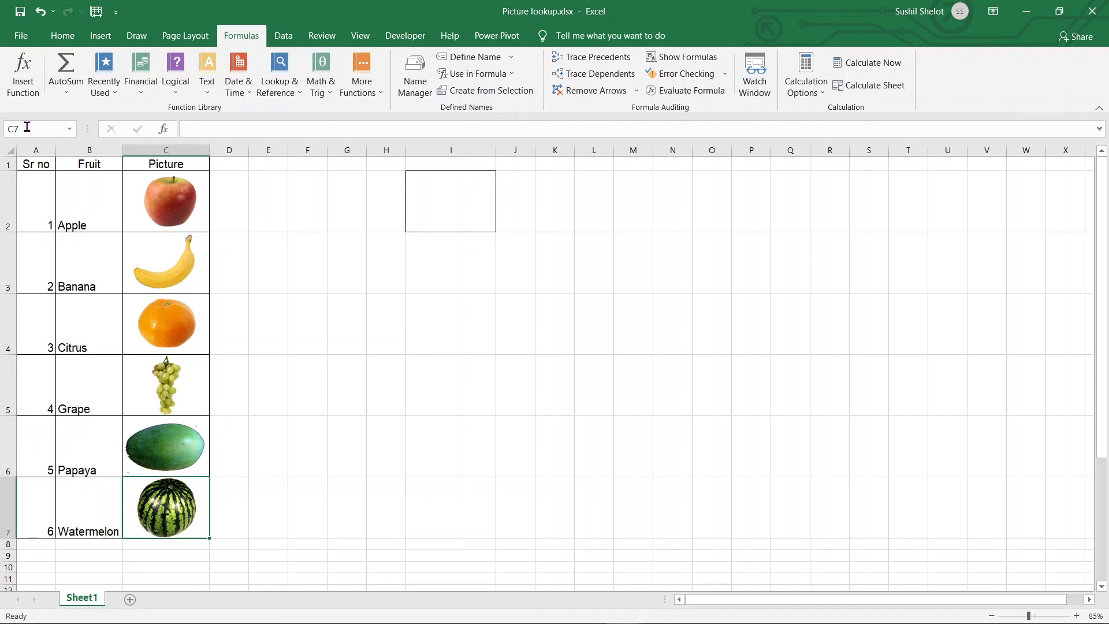
click(27, 127)
text(Water)
text(meno)
key(BackSpace)
key(BackSpace)
key(BackSpace)
text(elon)
key(Return)
key(Down)
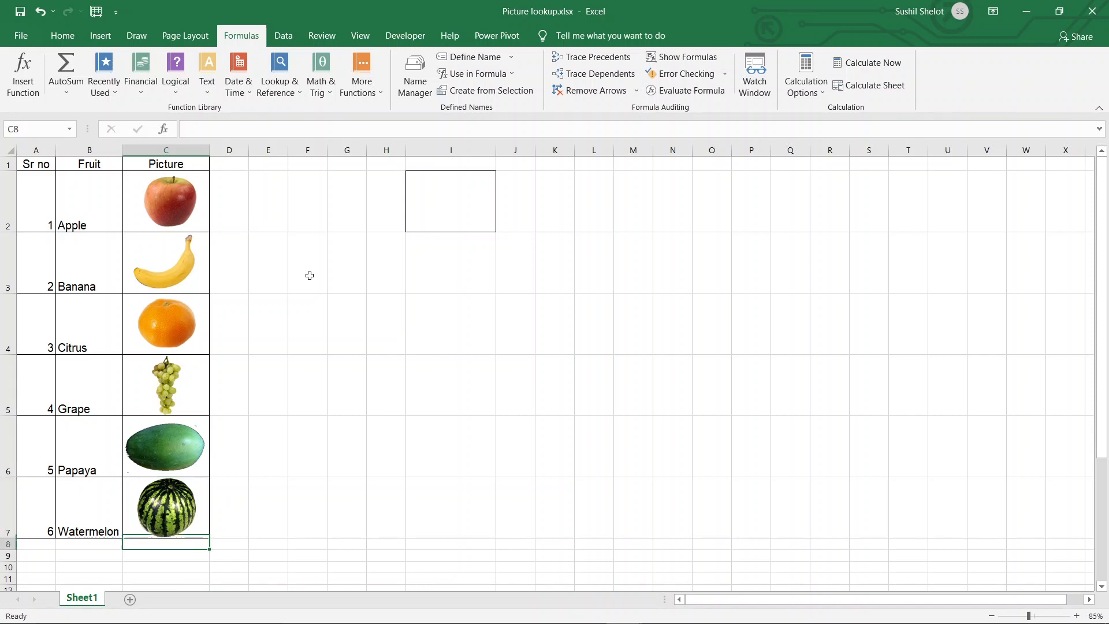
click(70, 131)
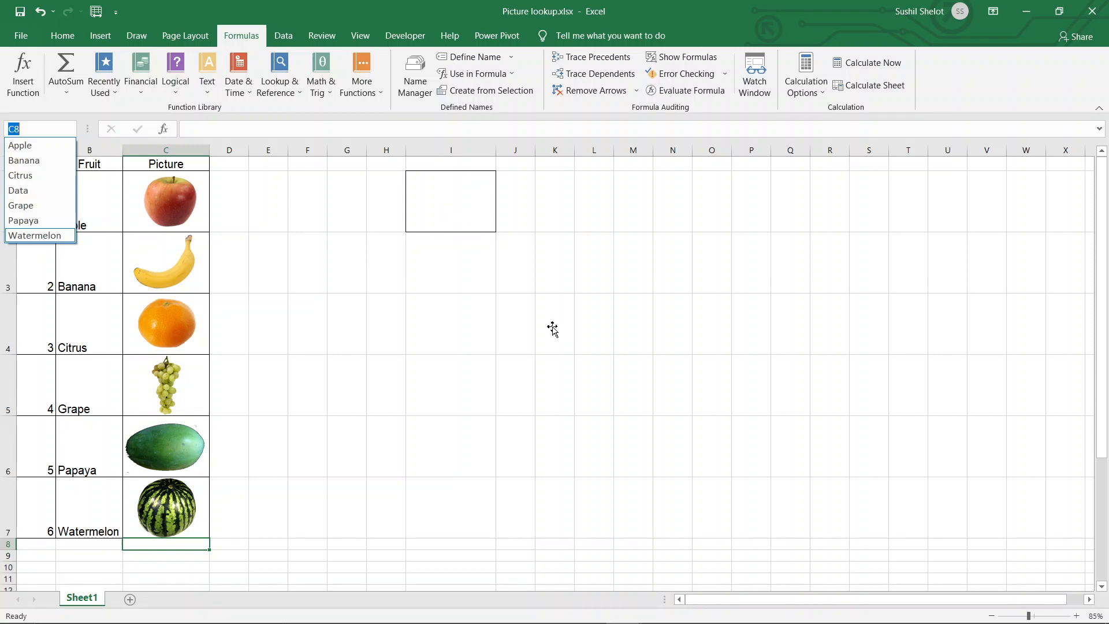
key(Escape)
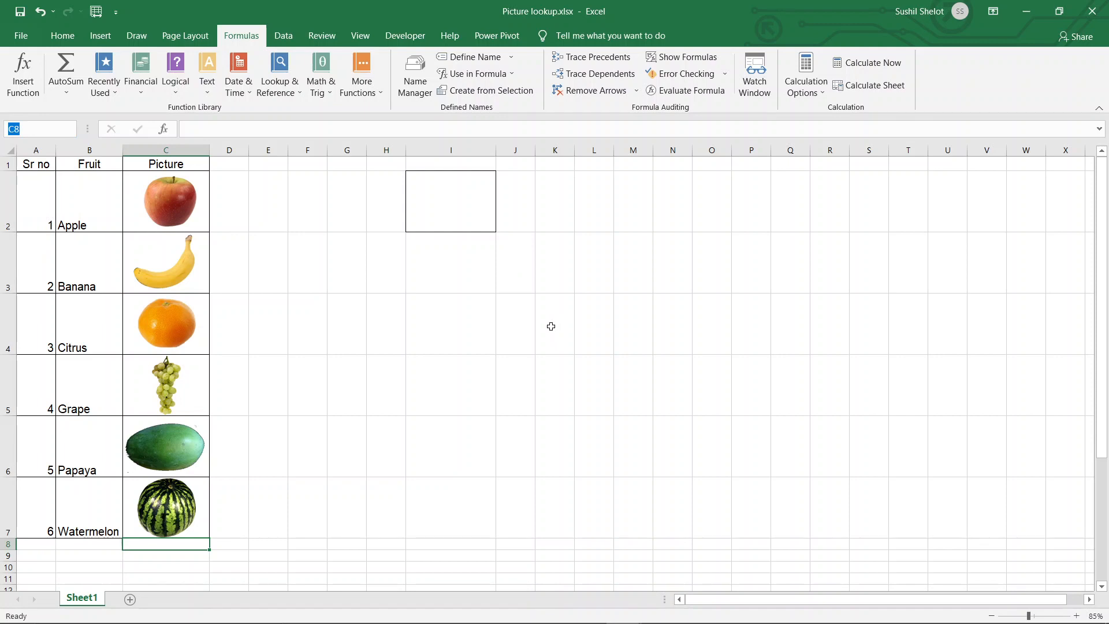
- Enter the formula =VLOOKUP($H$2,Data,2,0) in cell I2 to return the fruit name for the serial number
click(481, 204)
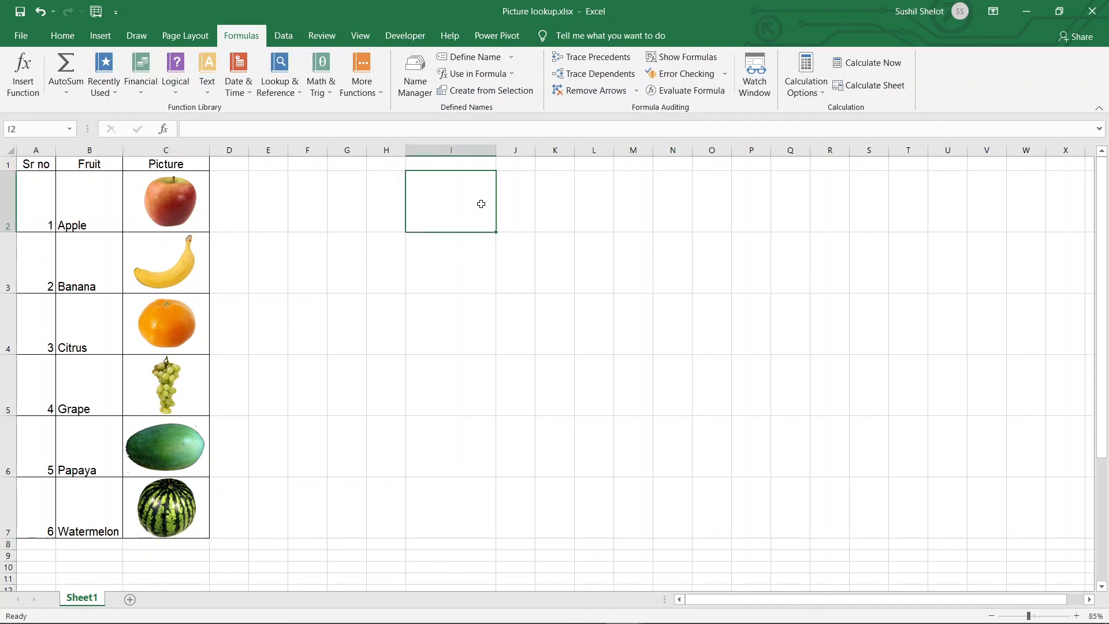
text(=vlook)
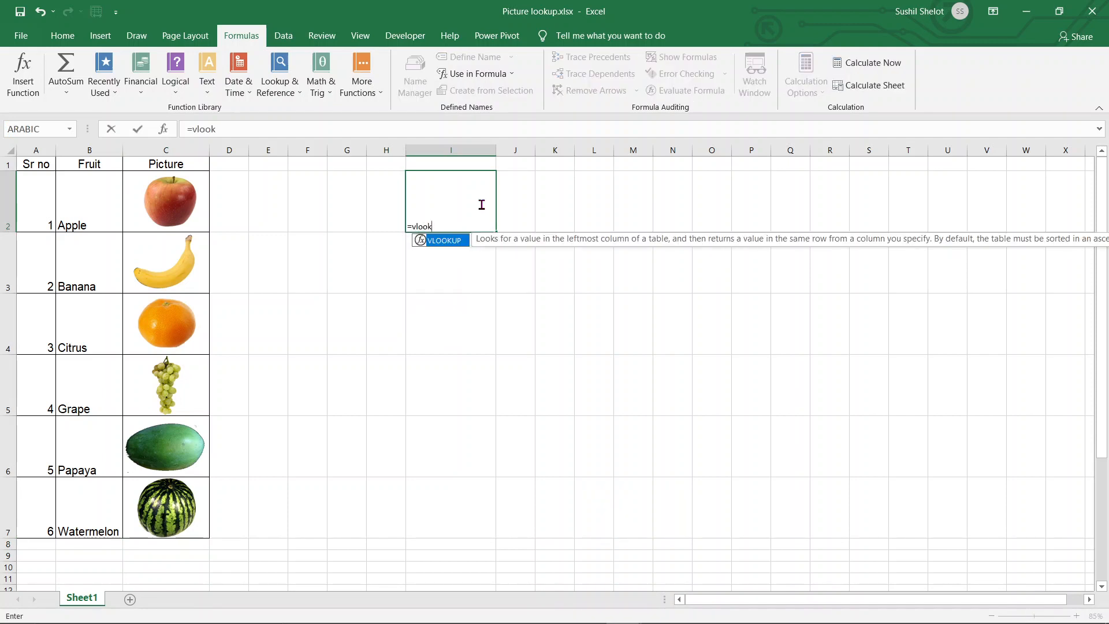
double_click(455, 241)
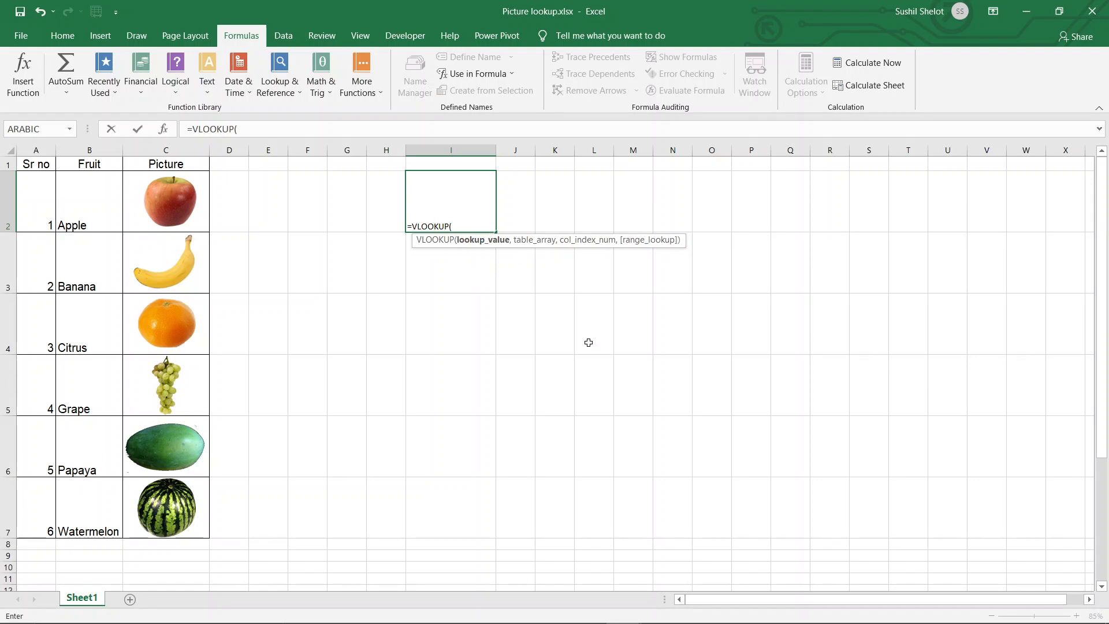
click(387, 217)
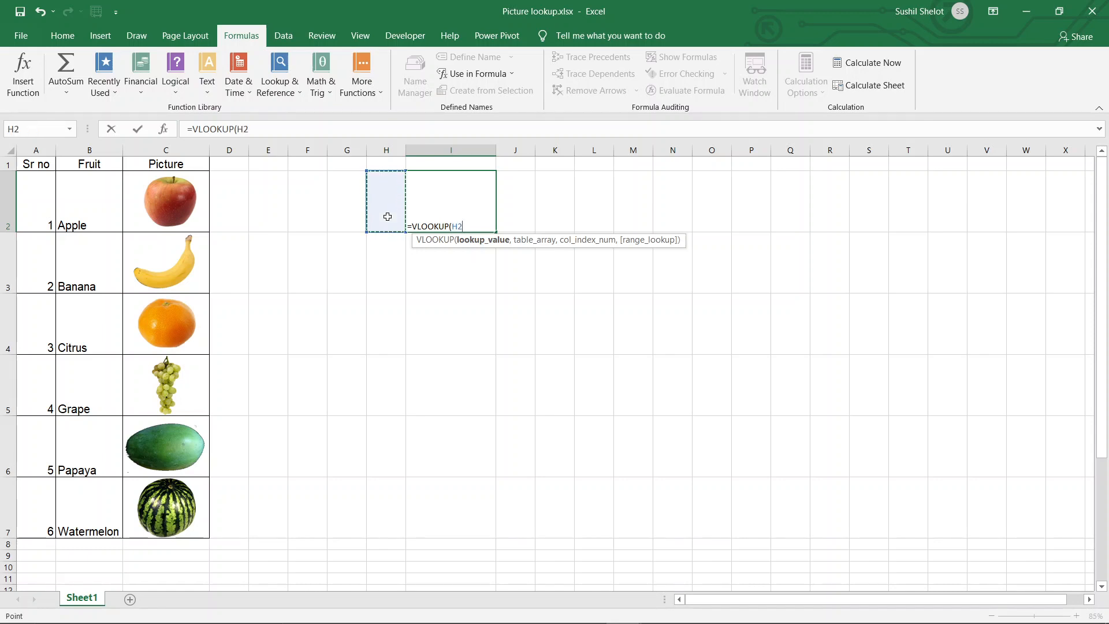
key(F4)
text(,)
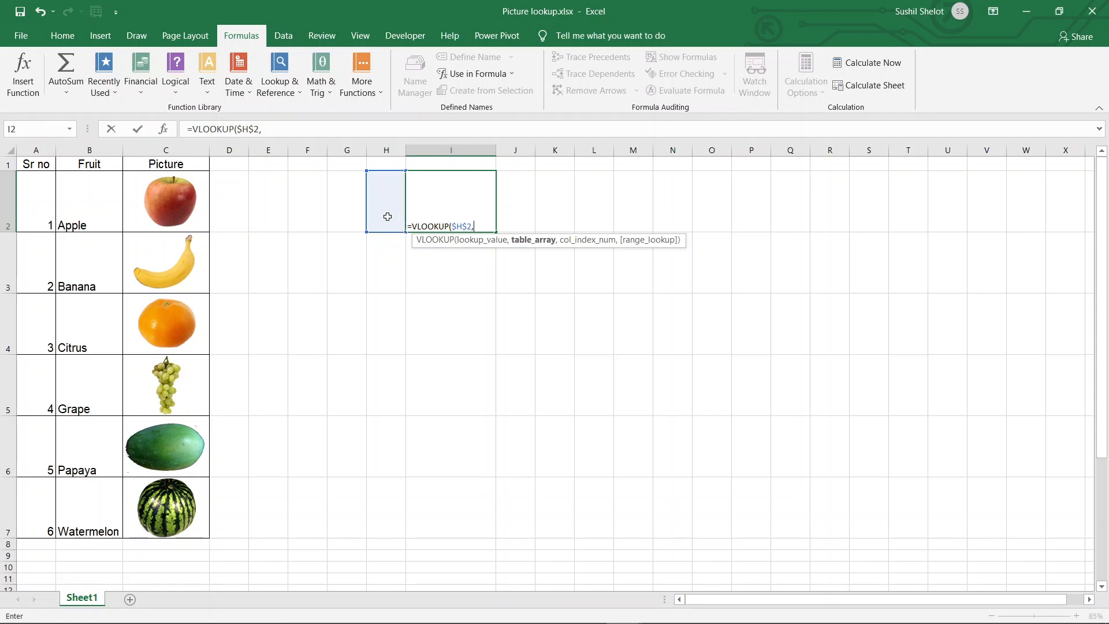
text(D)
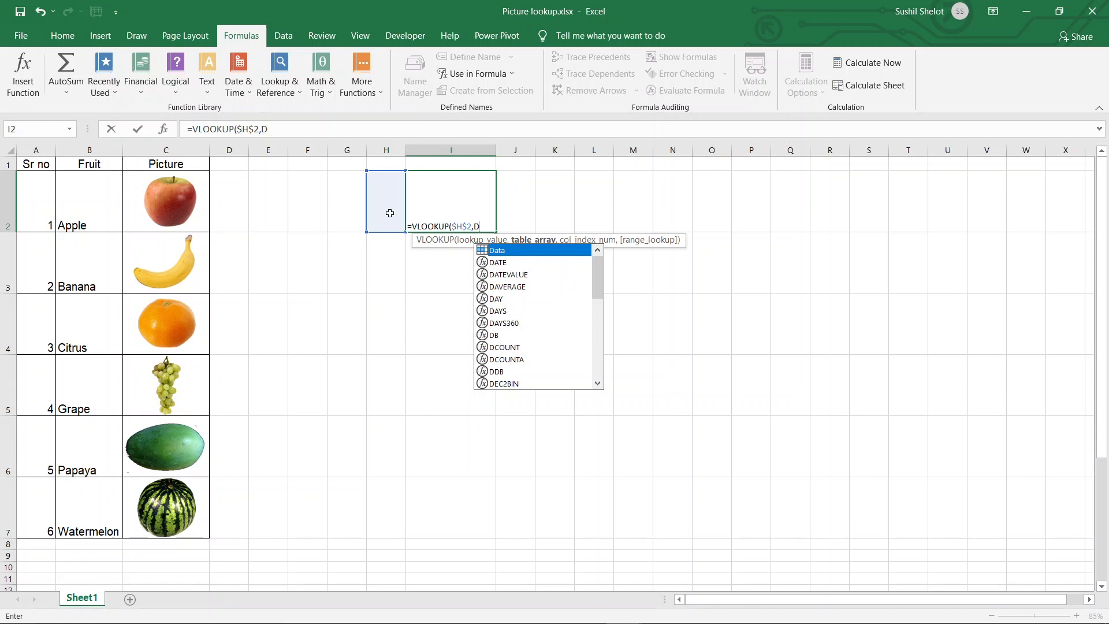
click(499, 256)
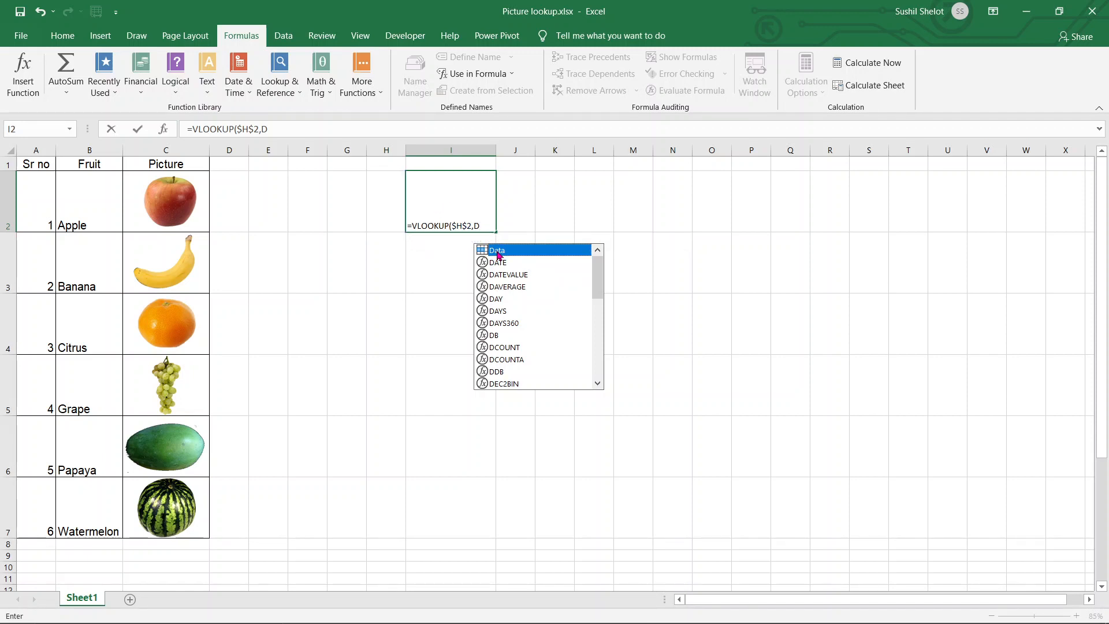
double_click(500, 255)
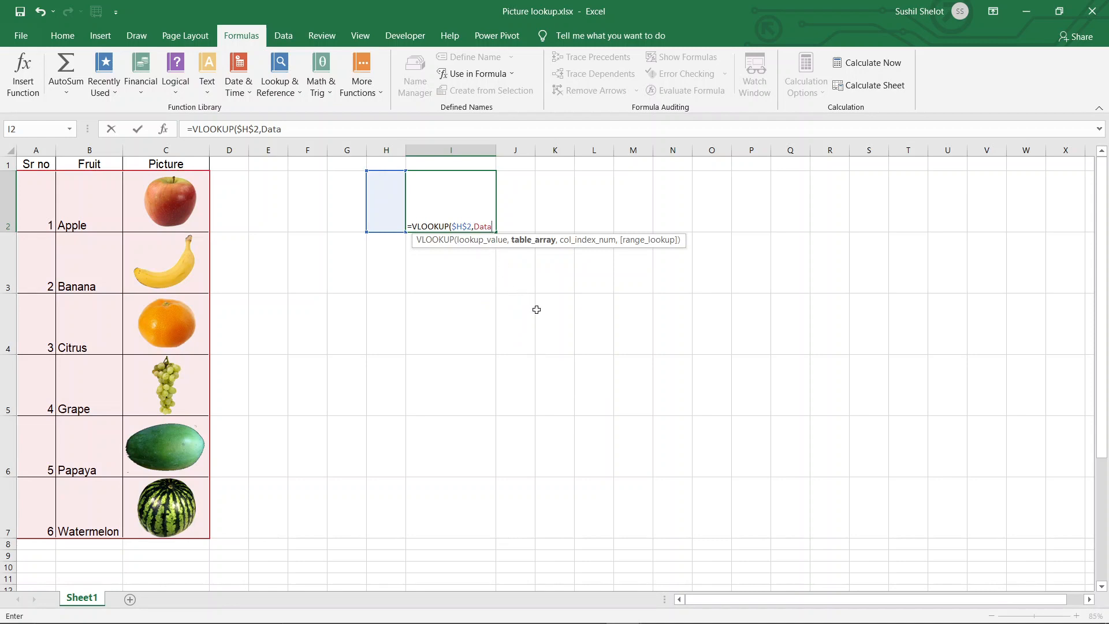
text(,)
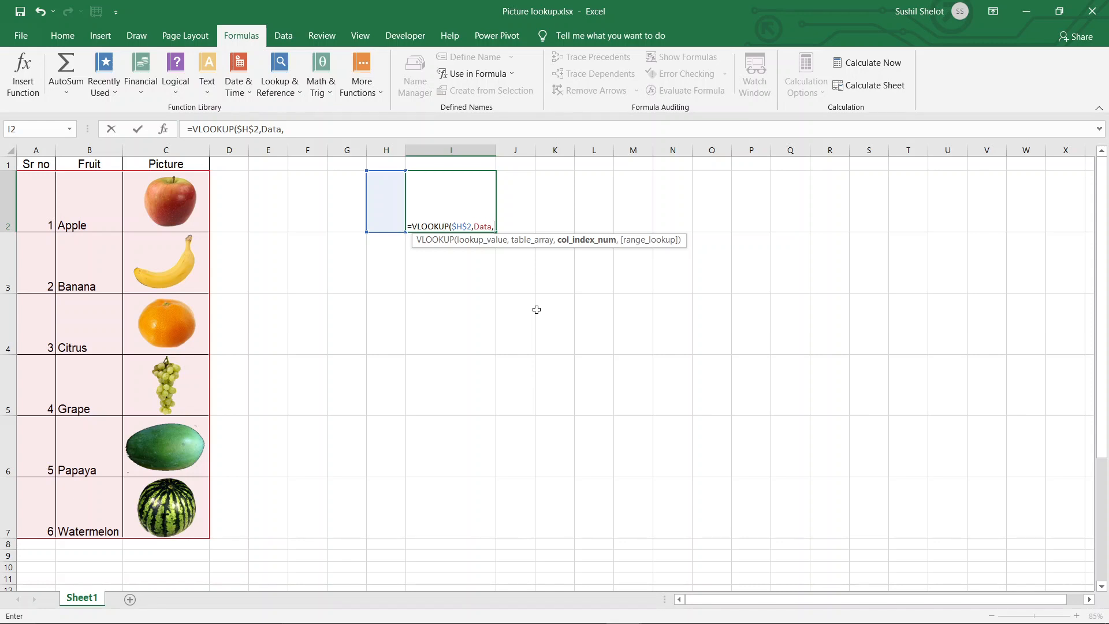
text(2,)
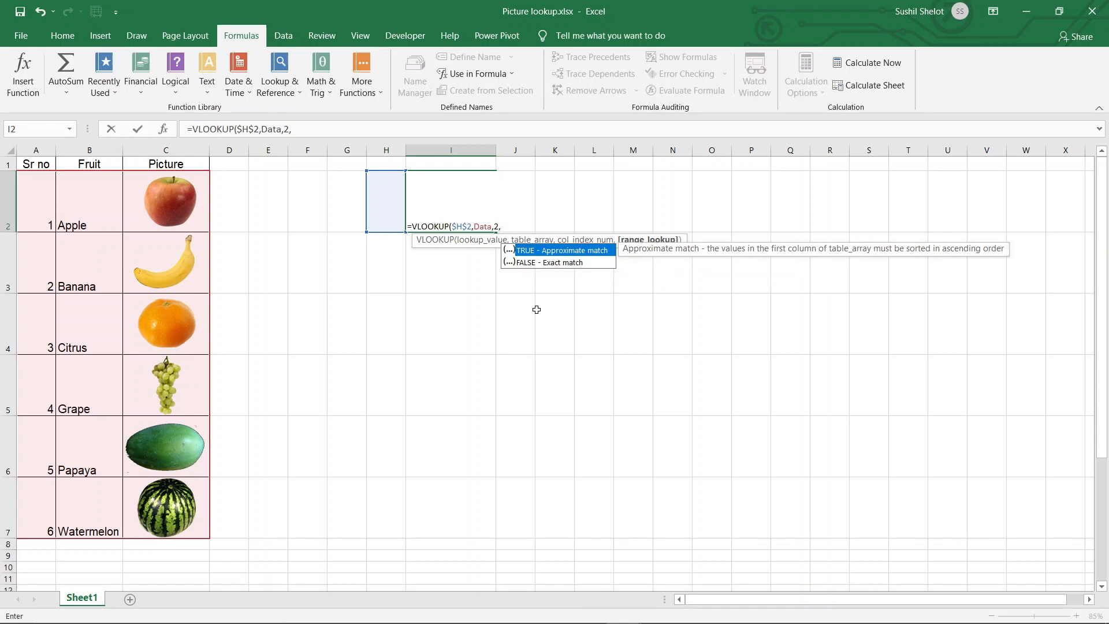
text(0))
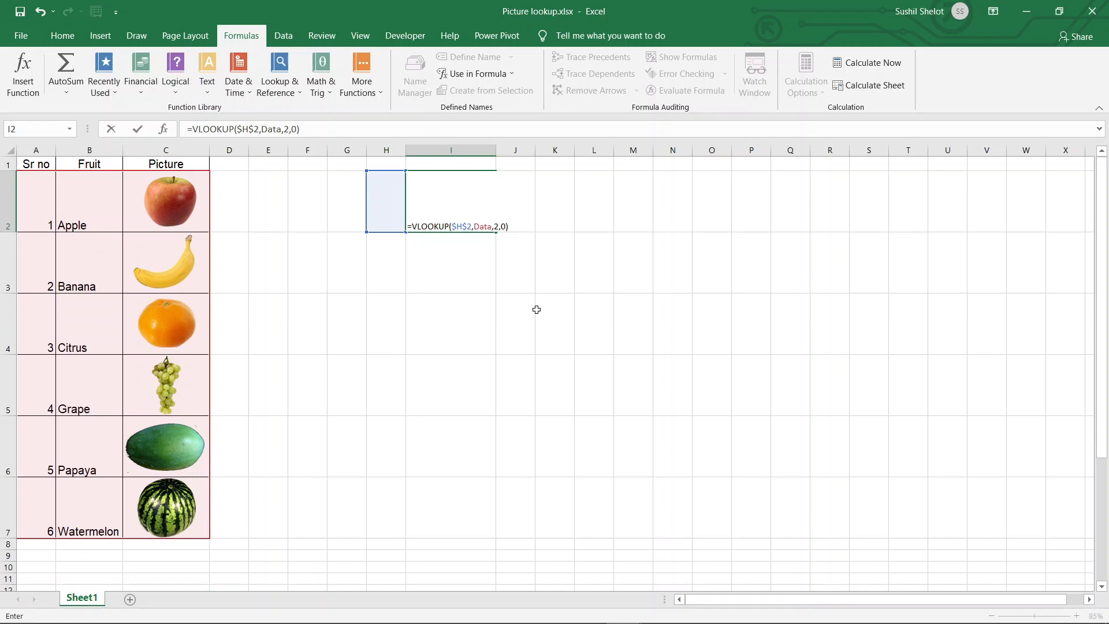
key(Return)
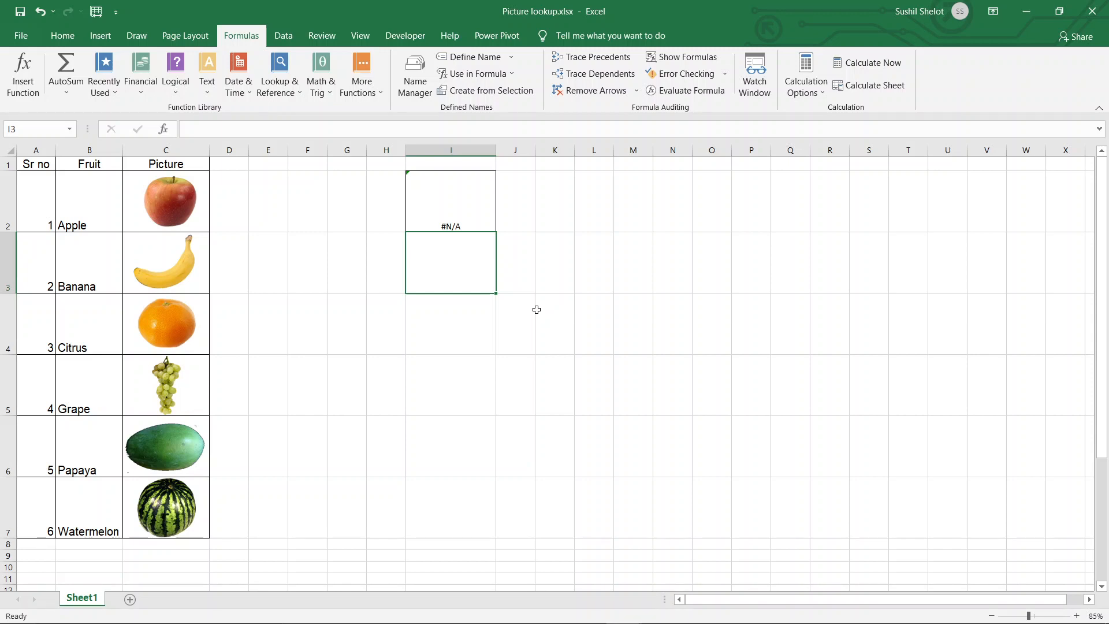
- Choose serial number 1 from the drop-down list in cell H2
click(396, 215)
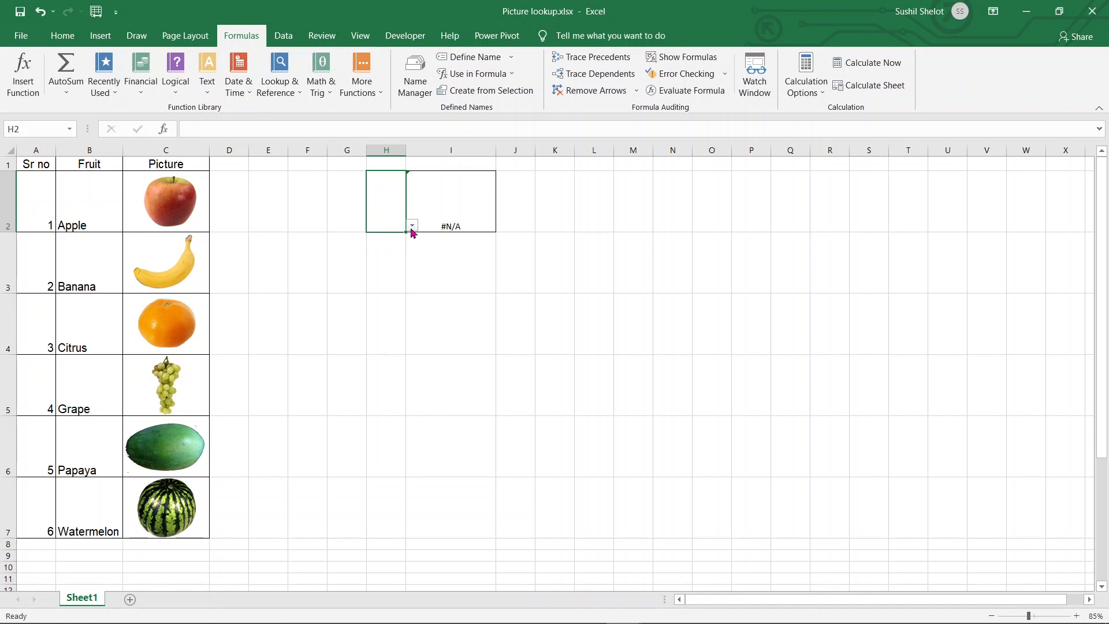
click(412, 226)
click(403, 238)
click(558, 318)
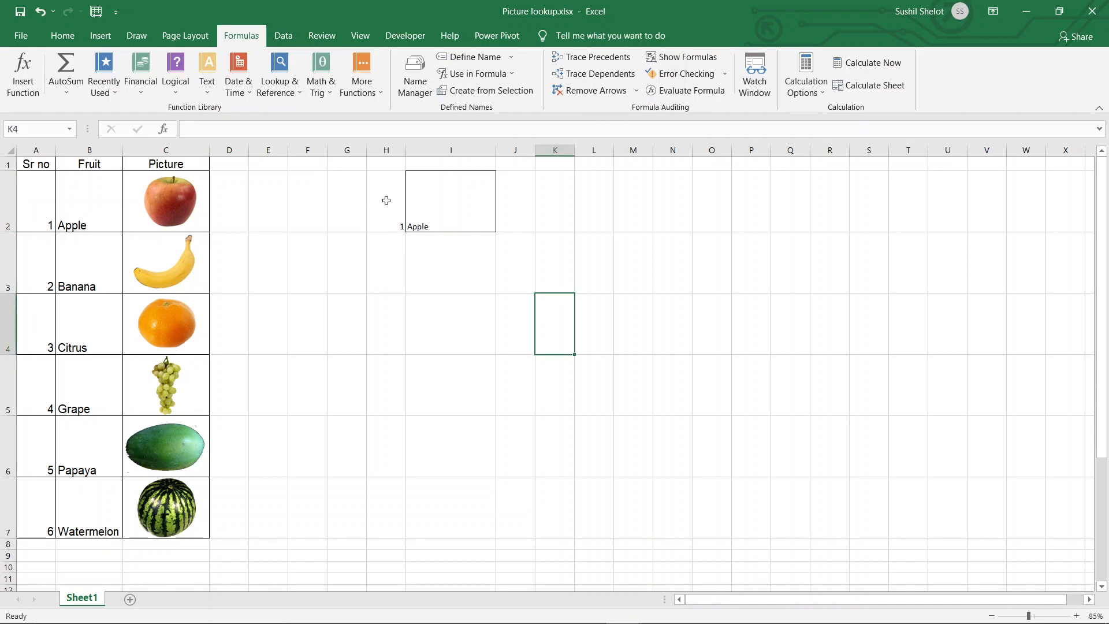
- Center the contents of H2:I2 horizontally and vertically and increase their font size to 16
drag(384, 200, 453, 203)
click(63, 36)
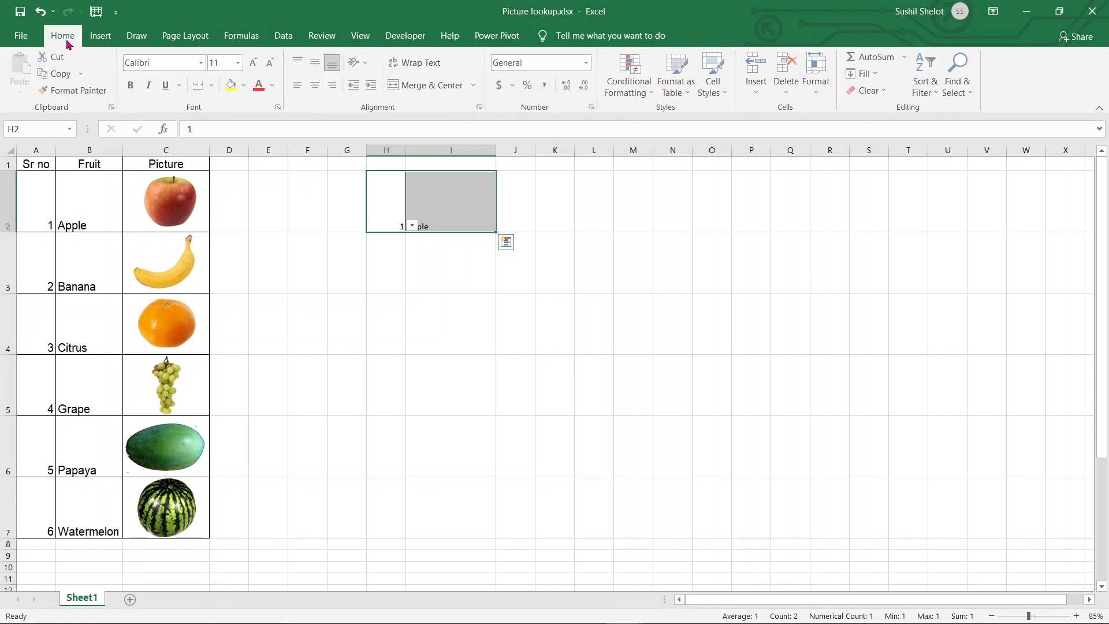
click(315, 85)
click(316, 63)
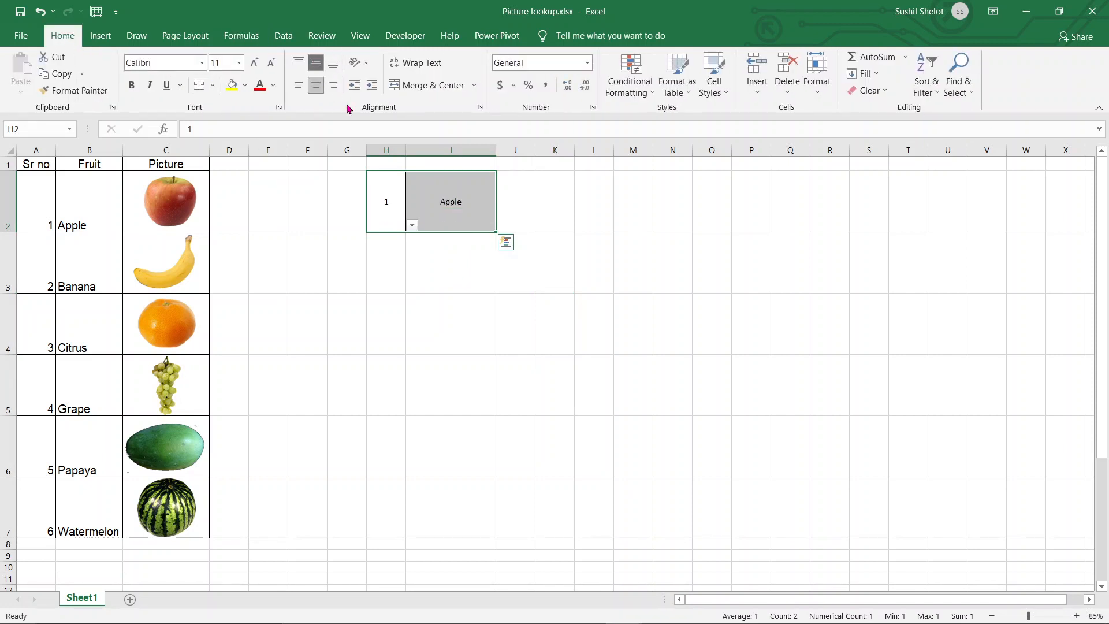
click(254, 63)
click(254, 64)
click(255, 64)
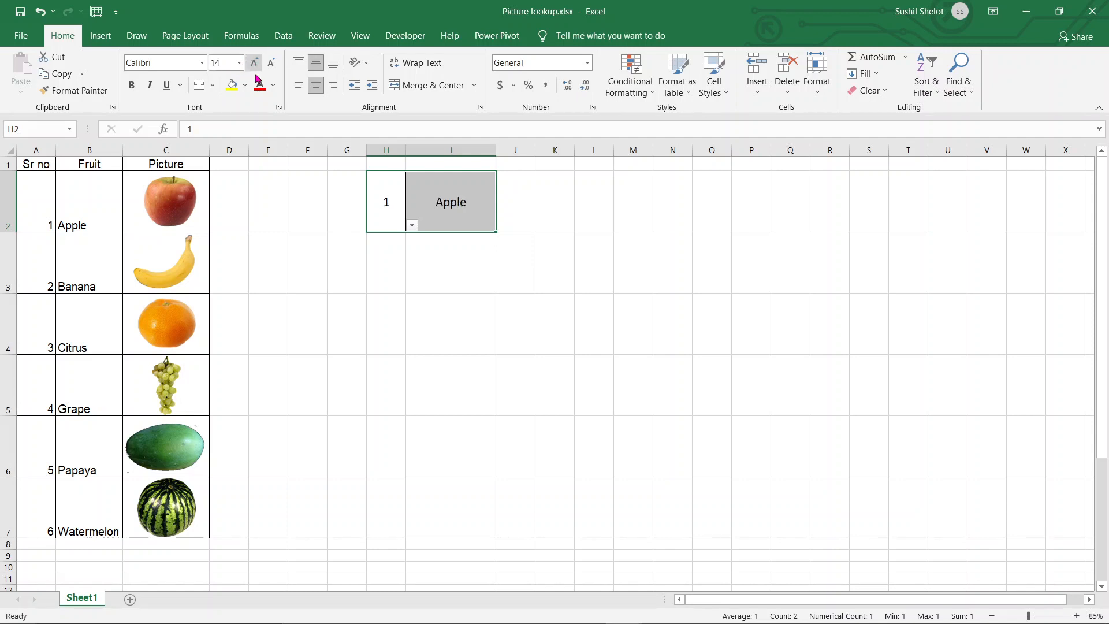
click(631, 386)
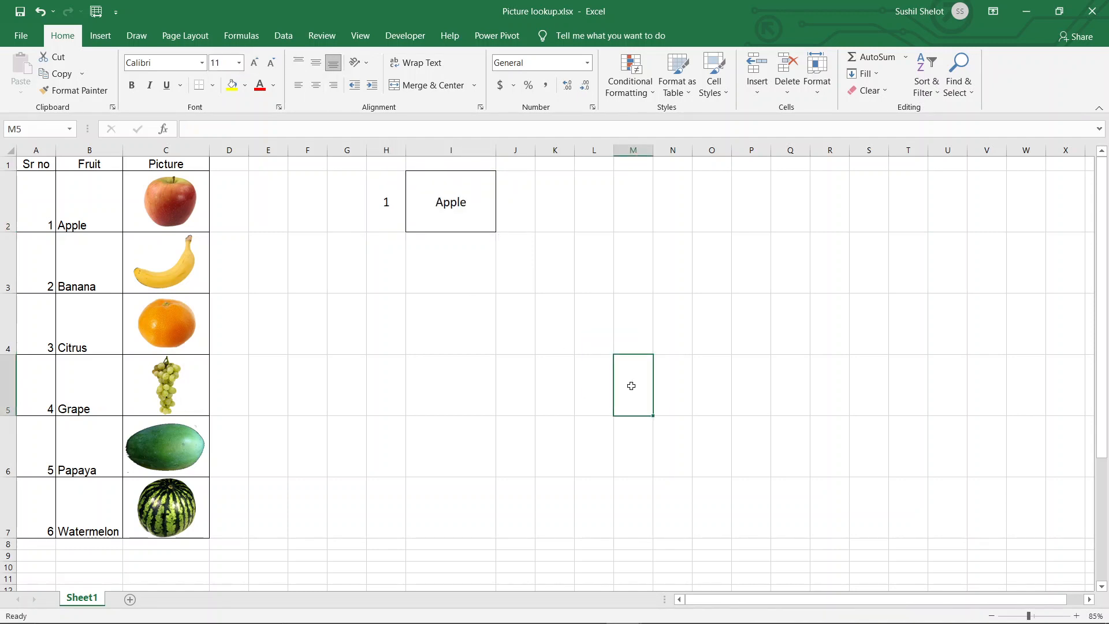
- Test the name lookup by choosing serial number 2 and 3 in turn in cell H2
click(392, 217)
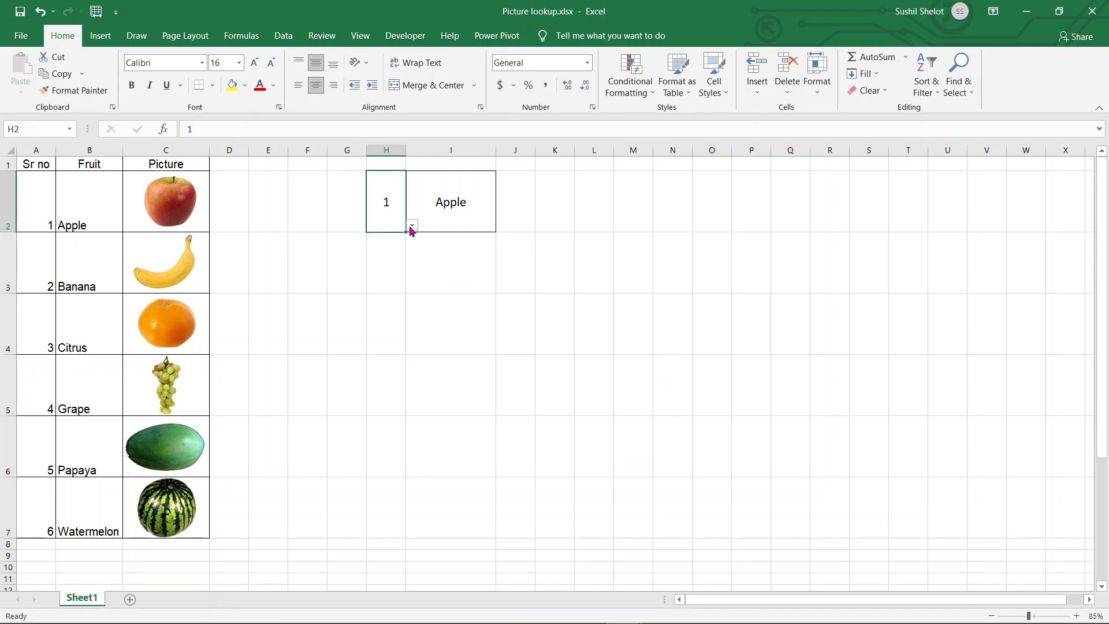
click(411, 227)
click(397, 244)
click(412, 224)
click(396, 254)
click(545, 249)
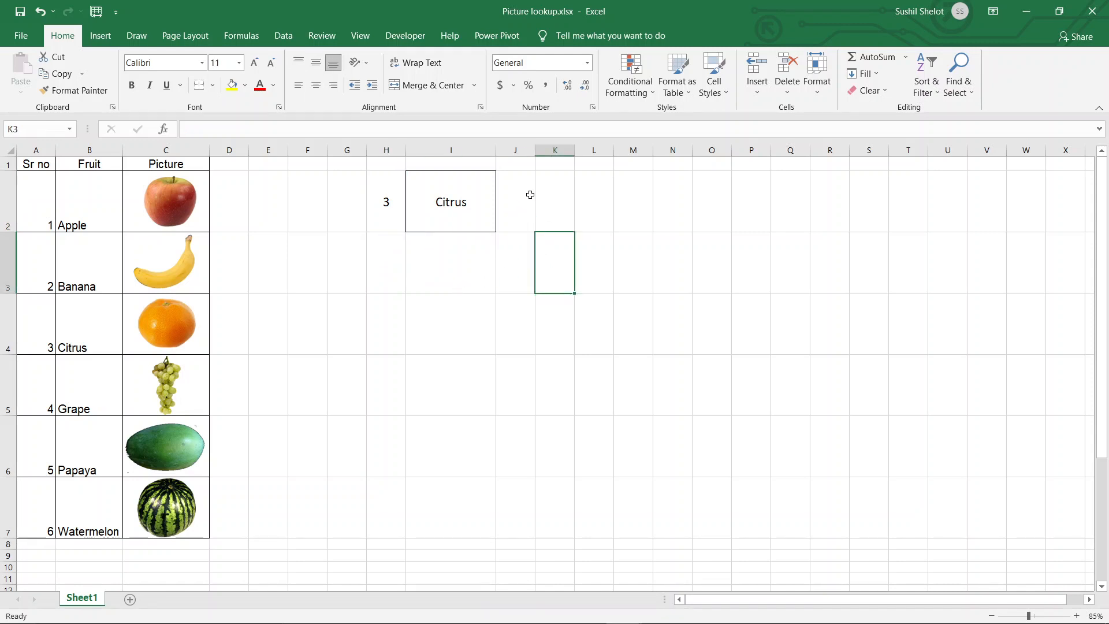
- Widen column J beside the fruit name result and select cell J2
drag(534, 150, 613, 160)
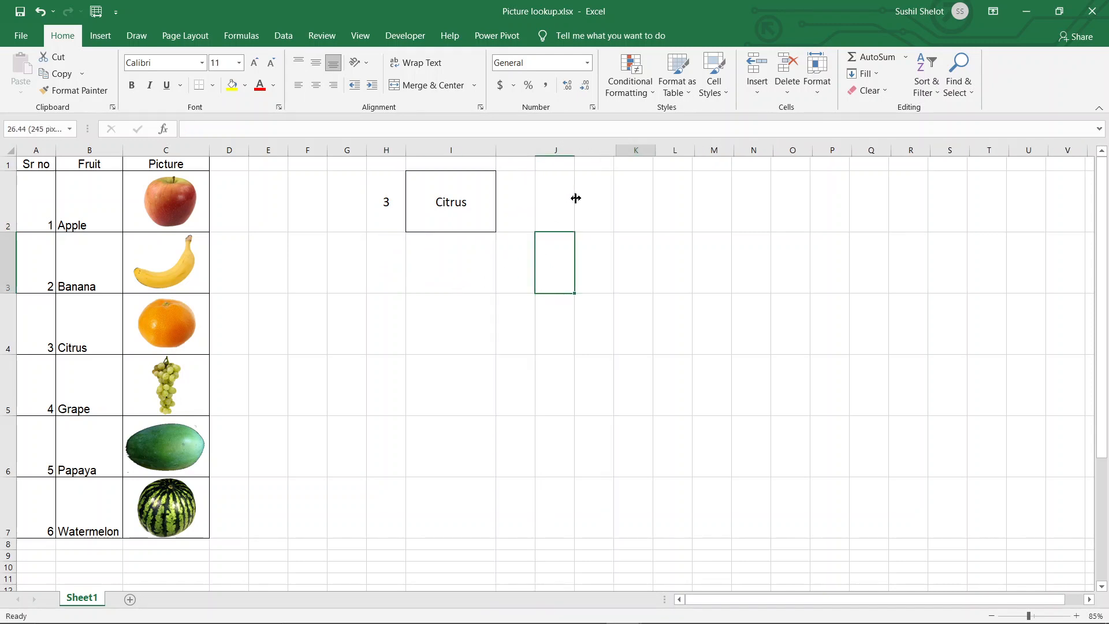
click(544, 194)
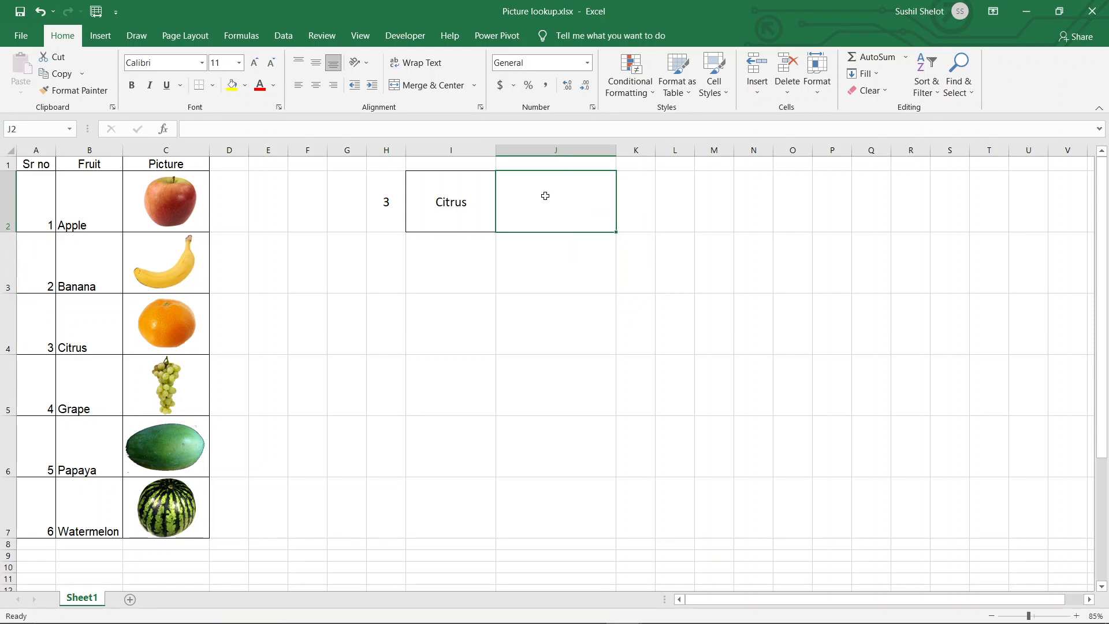
- Paste a plain copy of the apple picture into cell J2 and move it to the middle of the cell
click(184, 206)
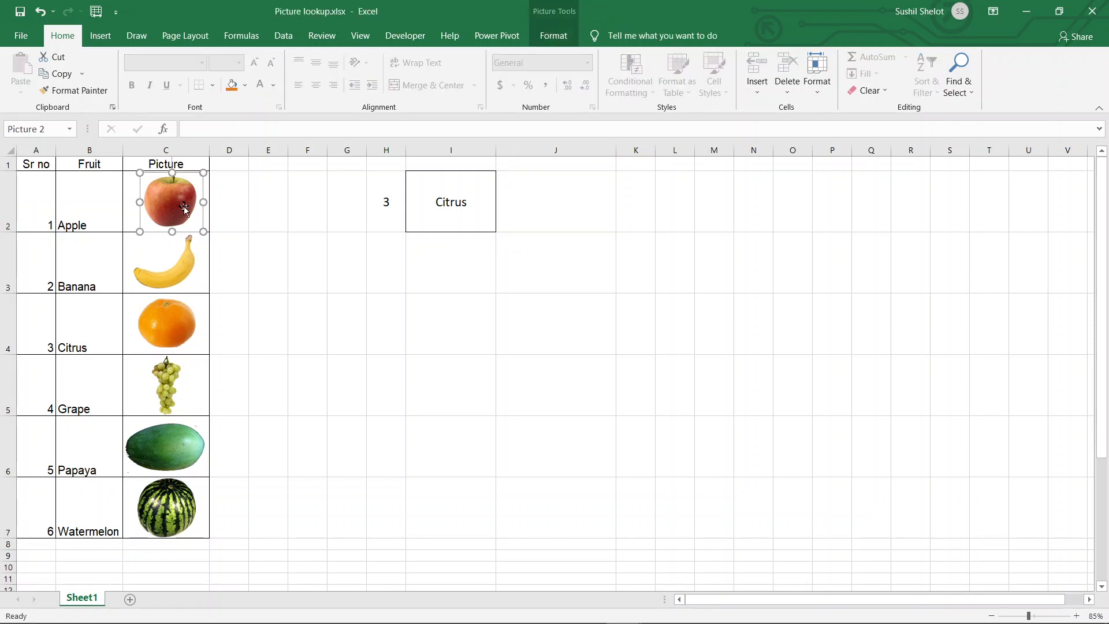
key(ctrl+c)
click(540, 215)
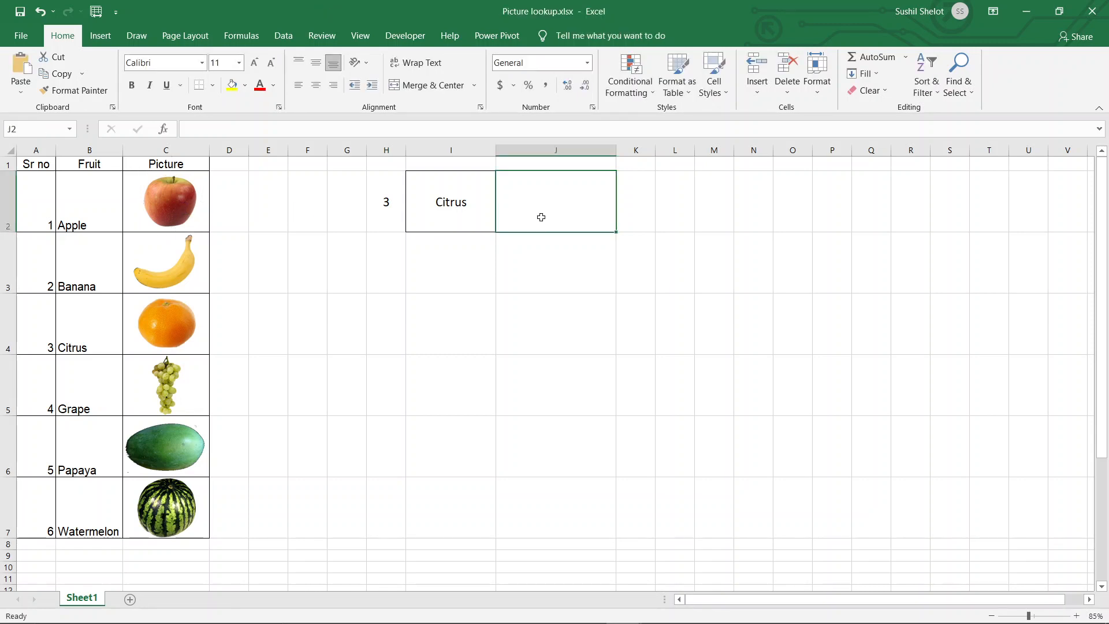
key(ctrl+v)
drag(537, 210, 565, 210)
click(562, 248)
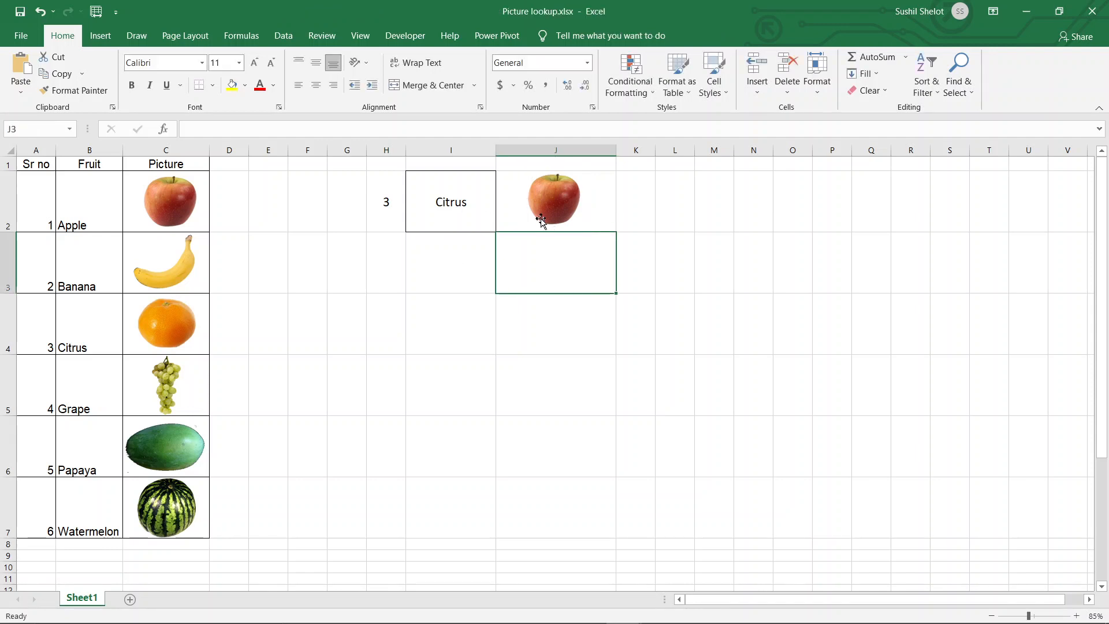
- Set the serial number in cell H2 to 2 to test the copied picture
click(385, 209)
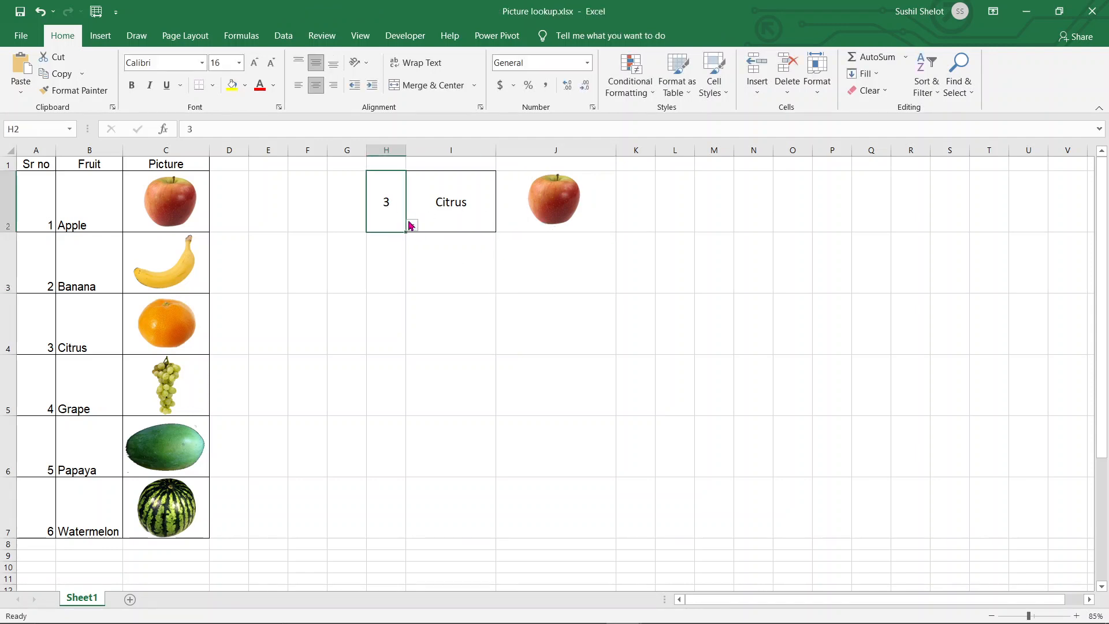
click(412, 226)
click(396, 247)
- Delete the copied apple picture from cell J2
click(558, 212)
key(Delete)
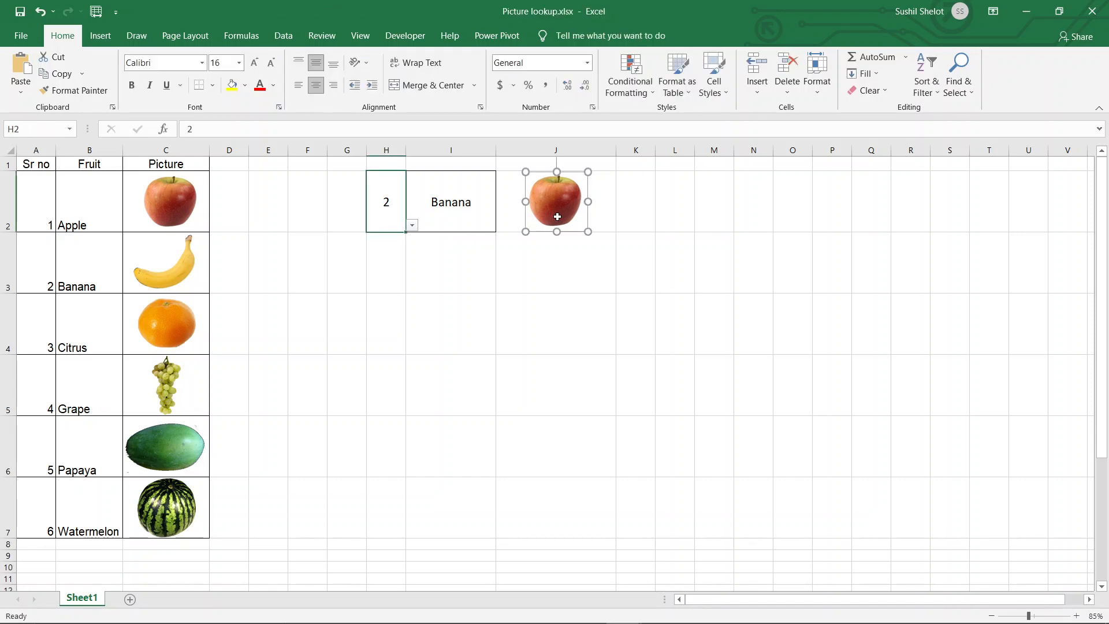
click(558, 327)
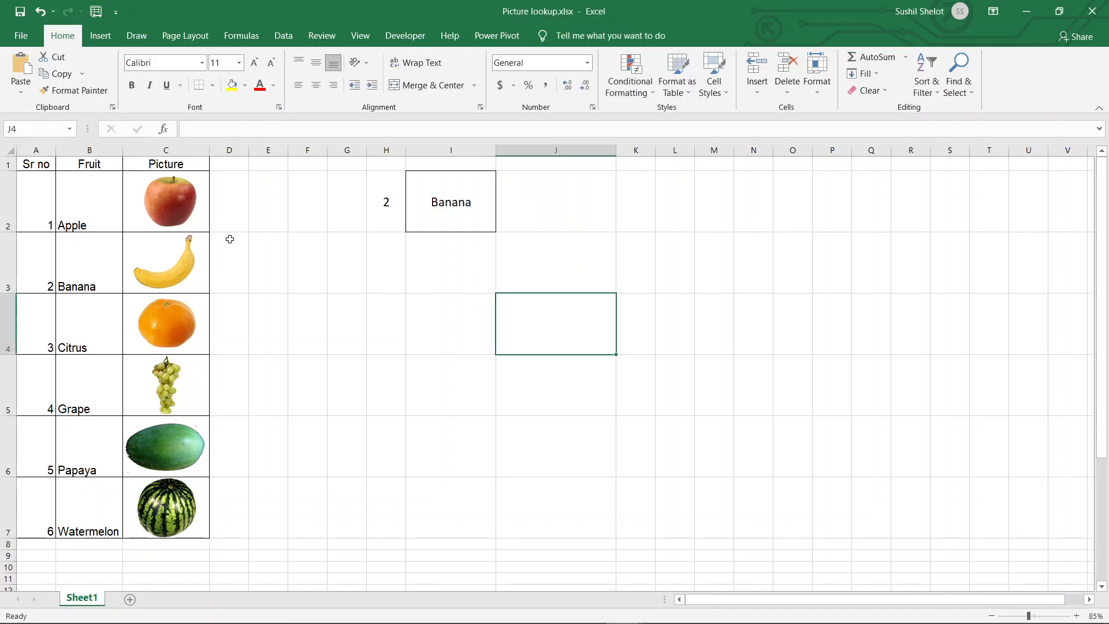
- Copy the apple picture's cell C2 and paste it at J2 as a linked picture
click(206, 225)
click(129, 211)
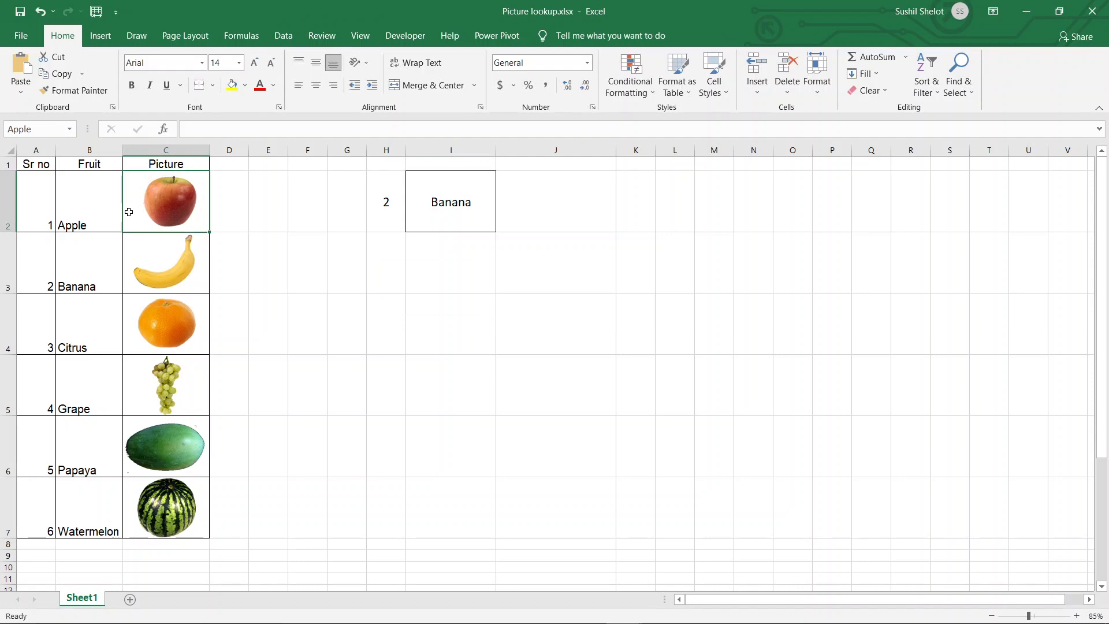
key(ctrl+c)
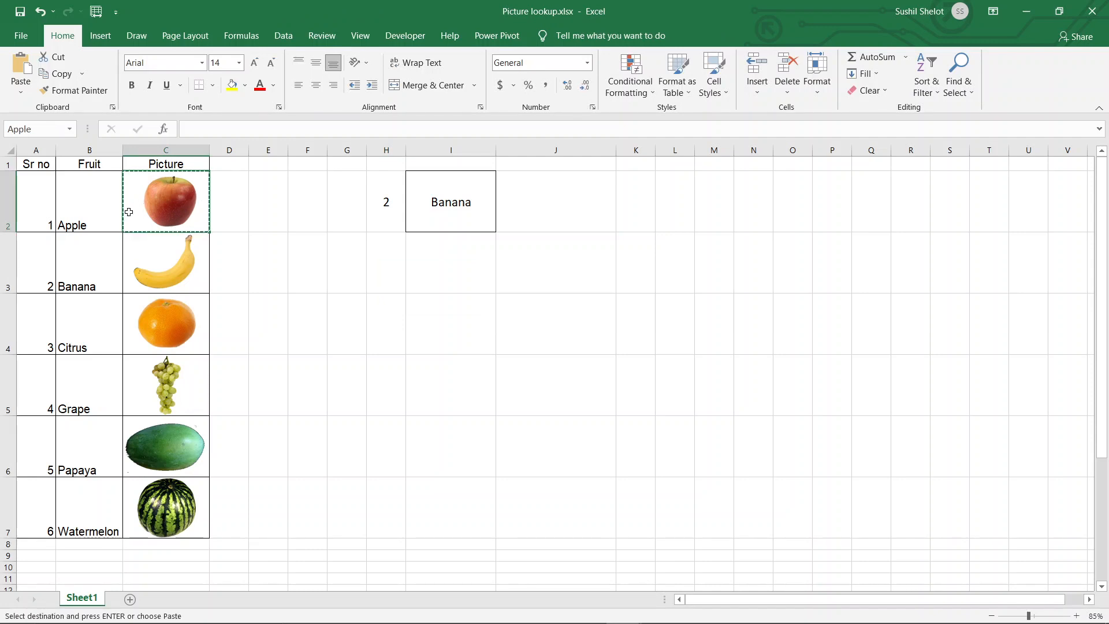
click(554, 218)
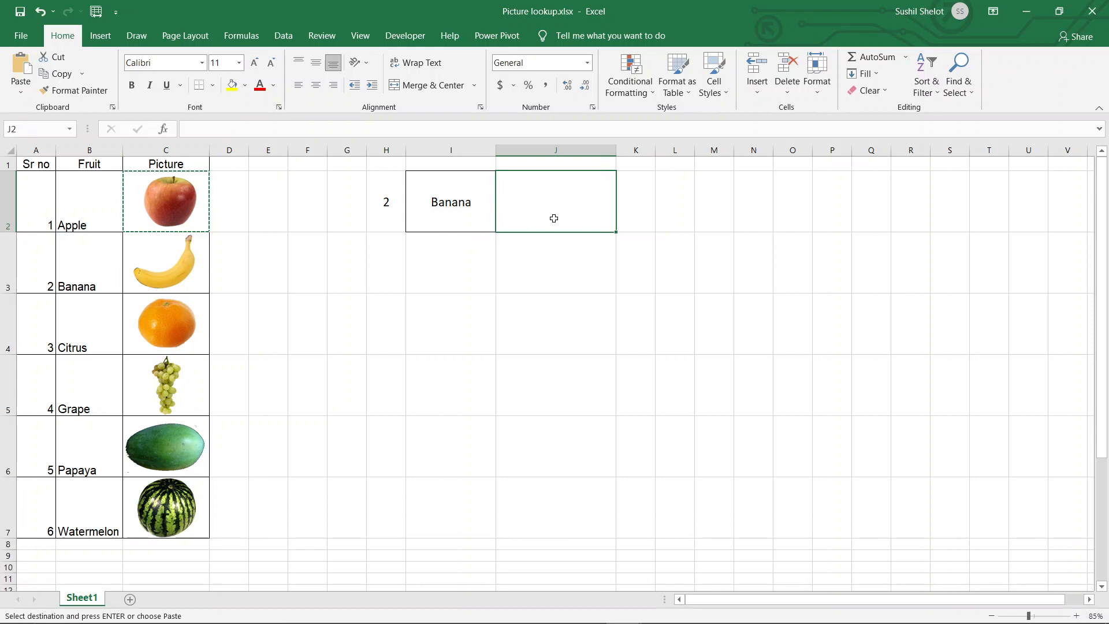
right_click(587, 213)
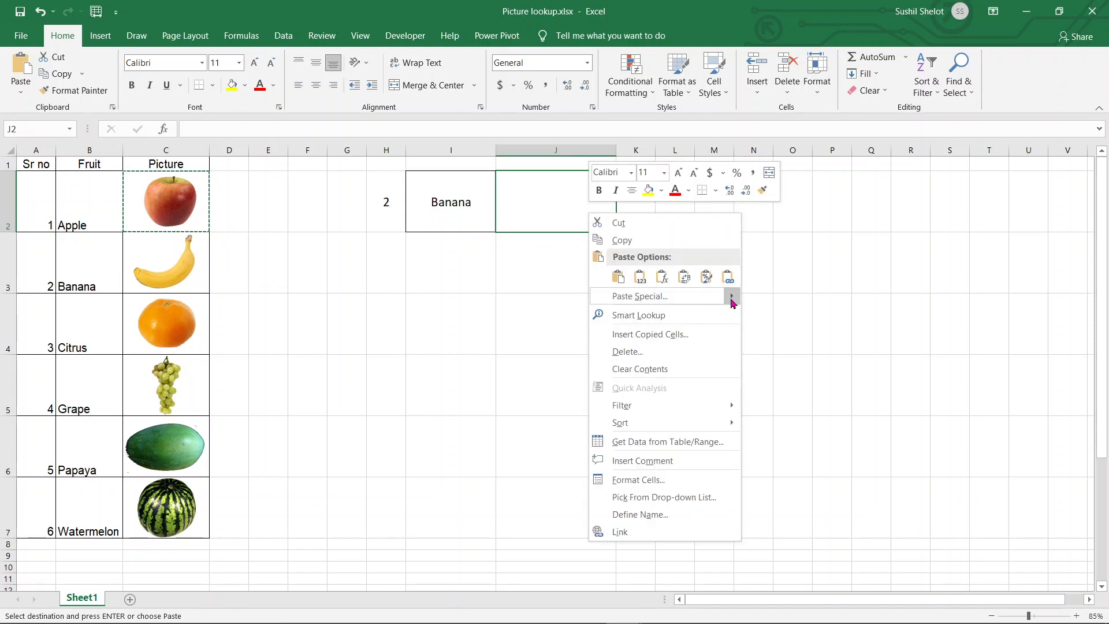
mouse_move(732, 303)
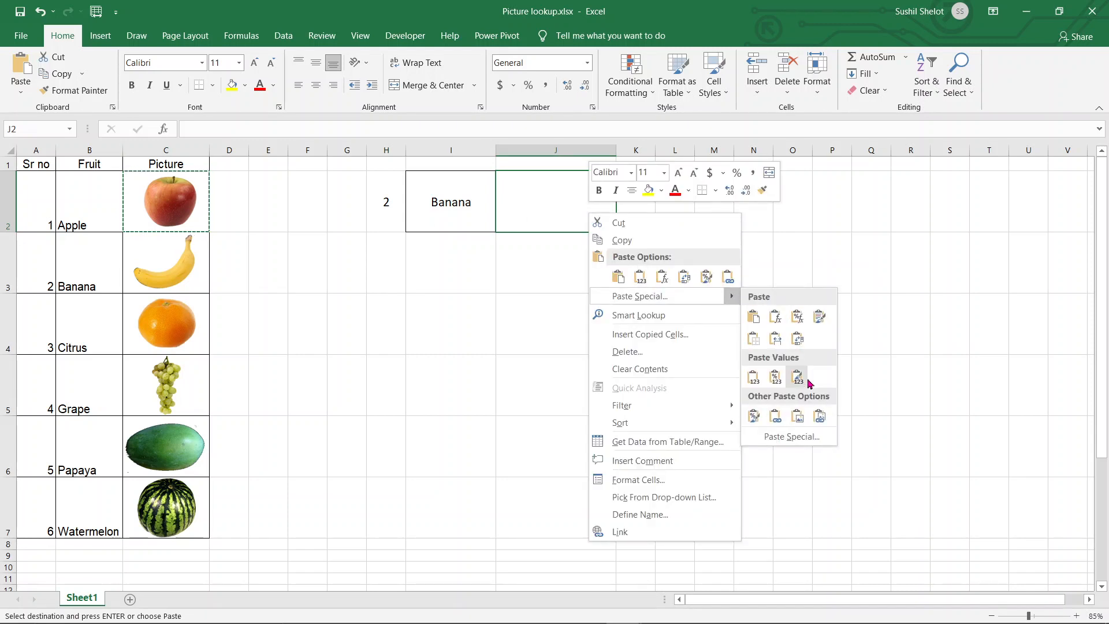
click(821, 417)
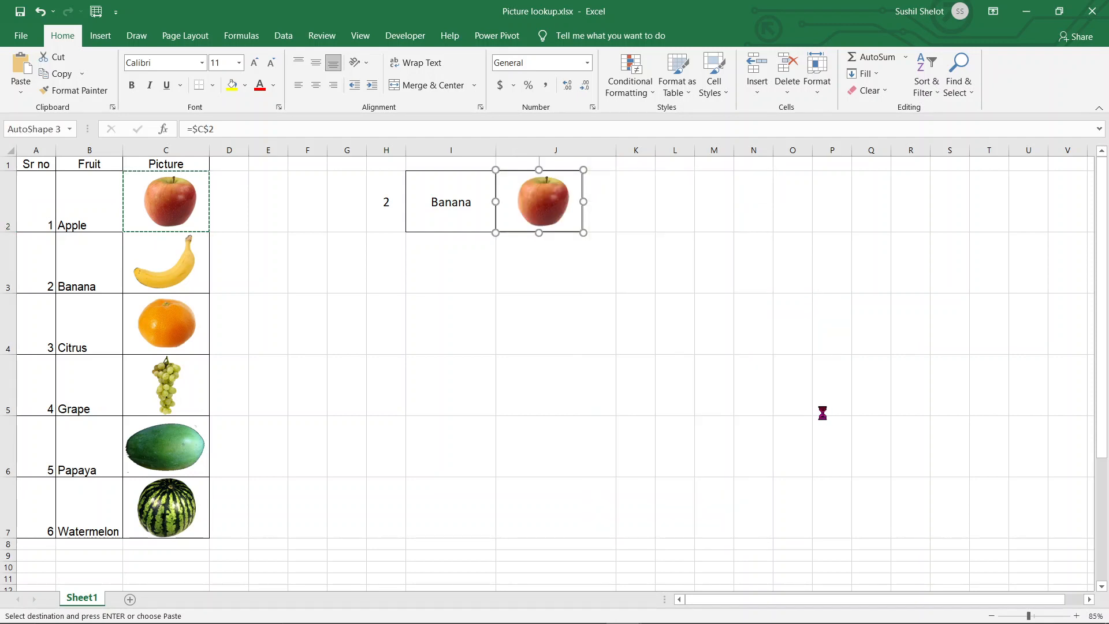
click(579, 286)
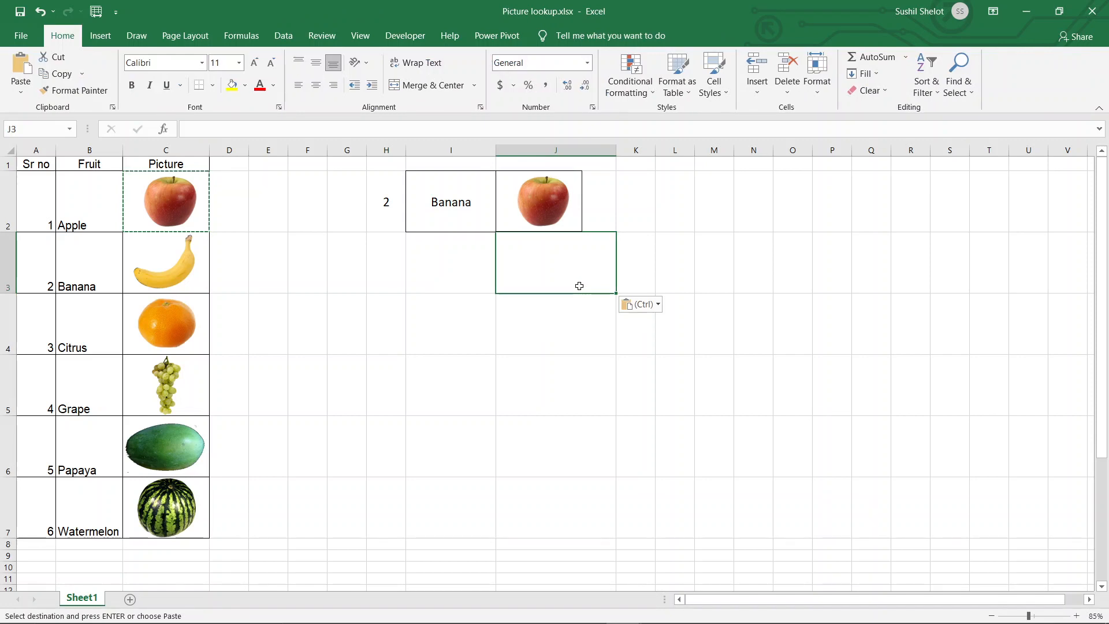
- Test the linked picture by setting the serial number in cell H2 to 1 and then 3
click(386, 218)
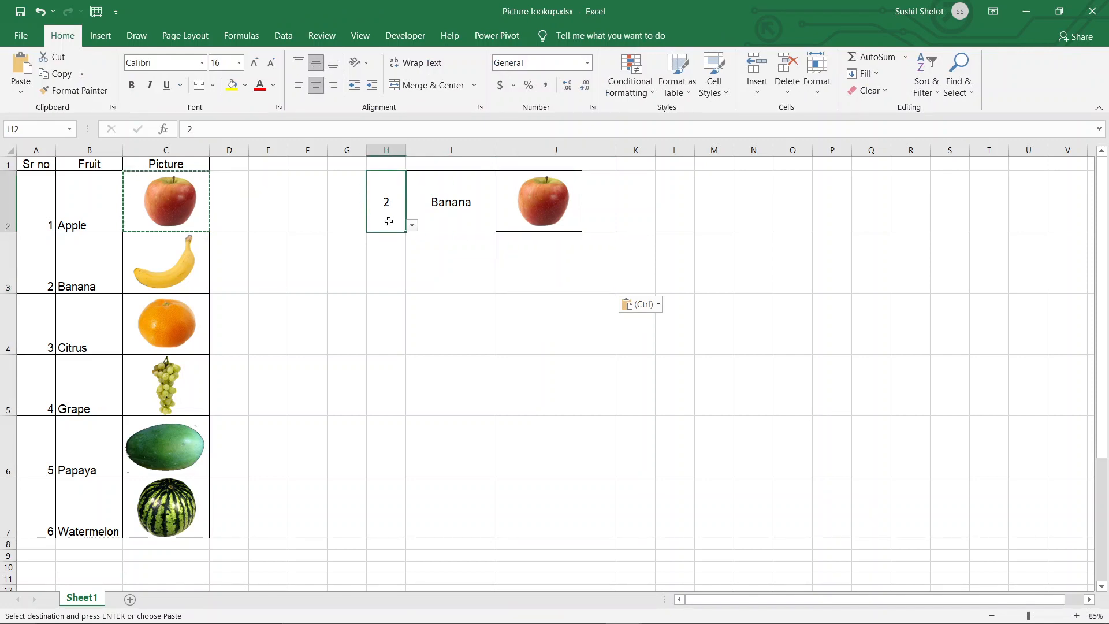
click(412, 225)
click(402, 238)
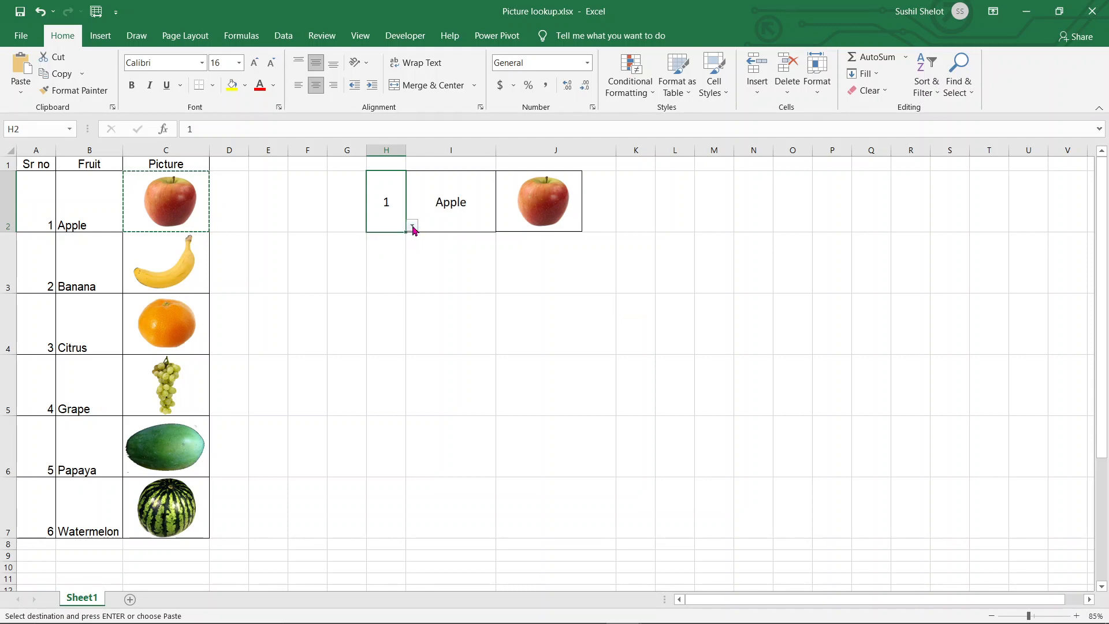
click(412, 225)
click(408, 255)
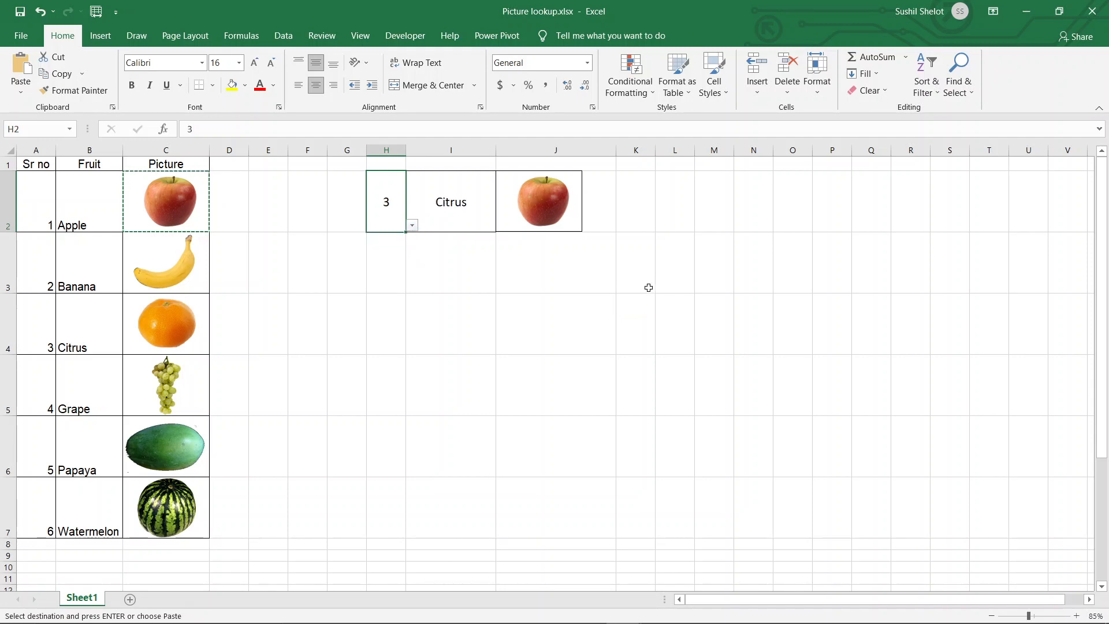
click(710, 302)
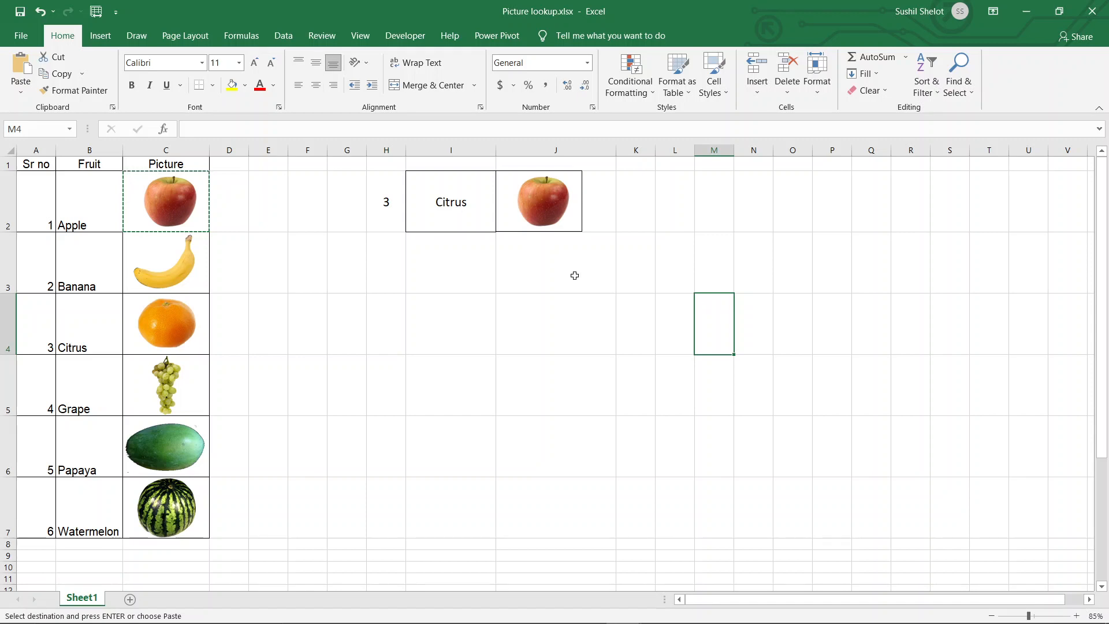
- Define a workbook-level name "Use" that refers to =INDIRECT(Sheet1!$I$2)
click(472, 222)
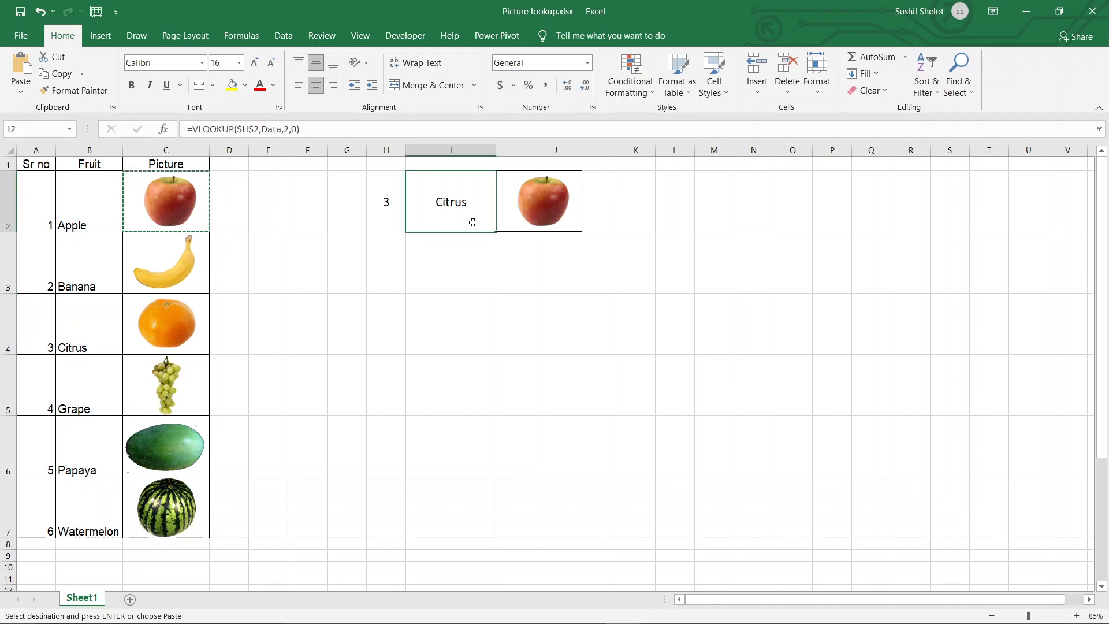
key(Escape)
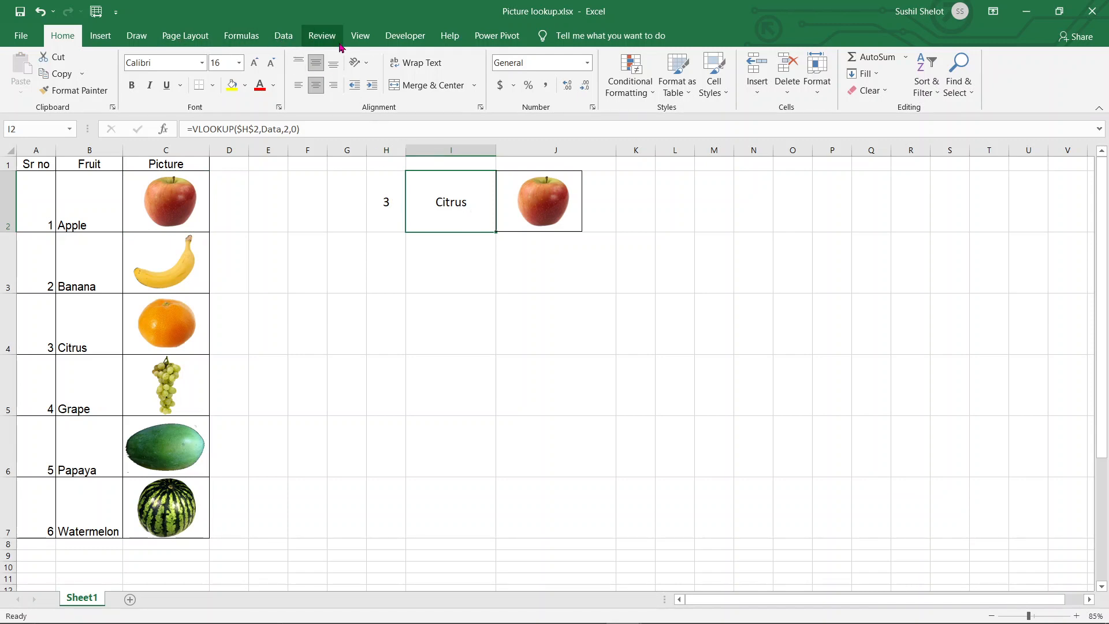
click(249, 40)
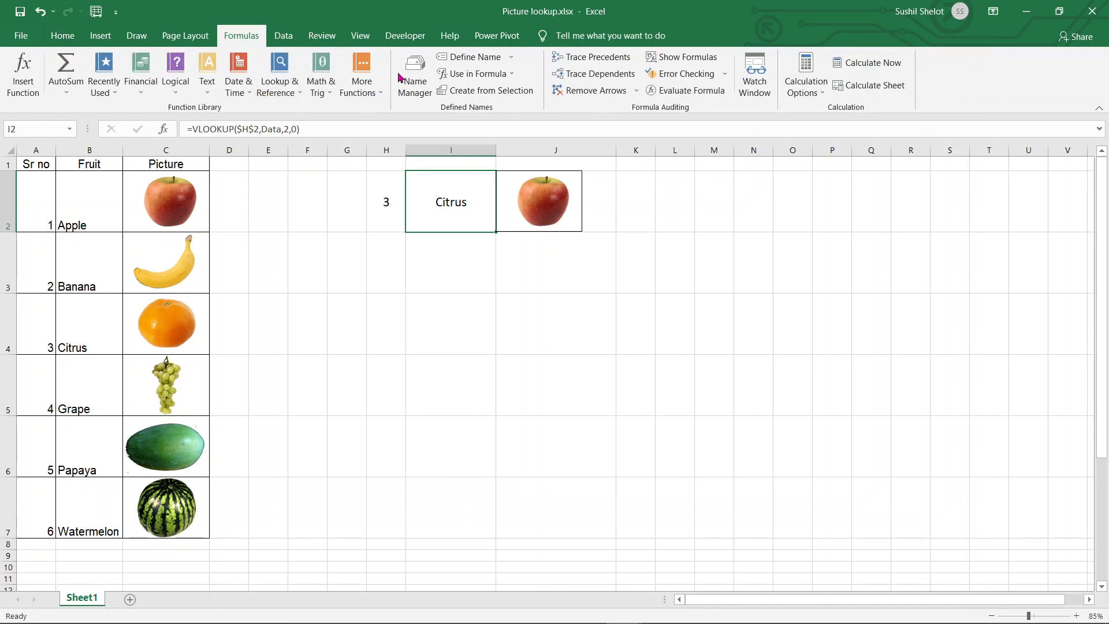
click(416, 74)
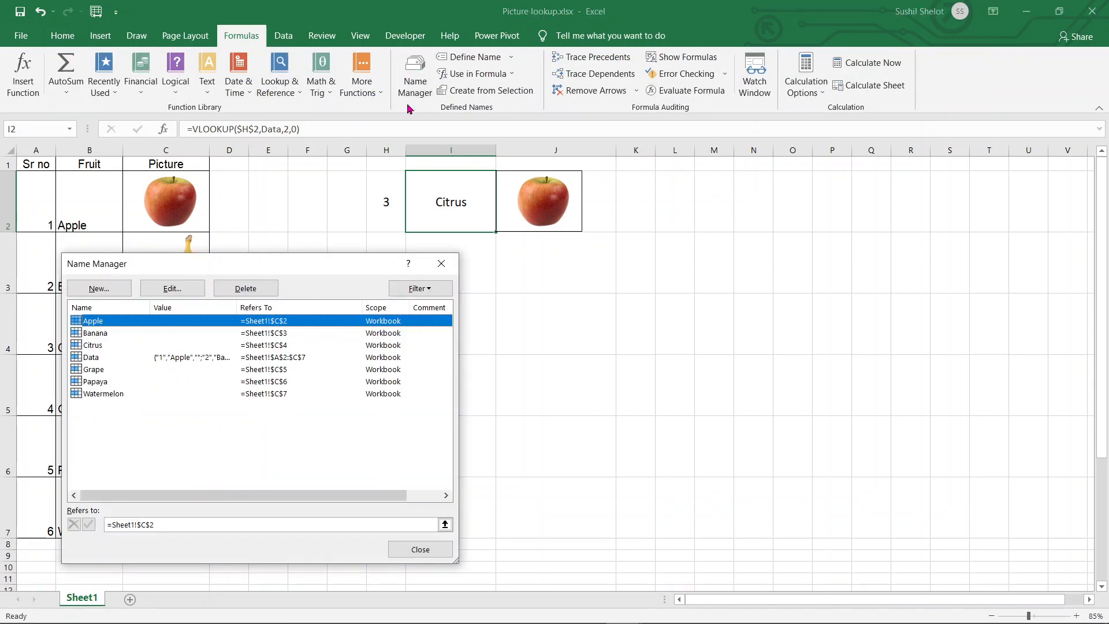
click(123, 292)
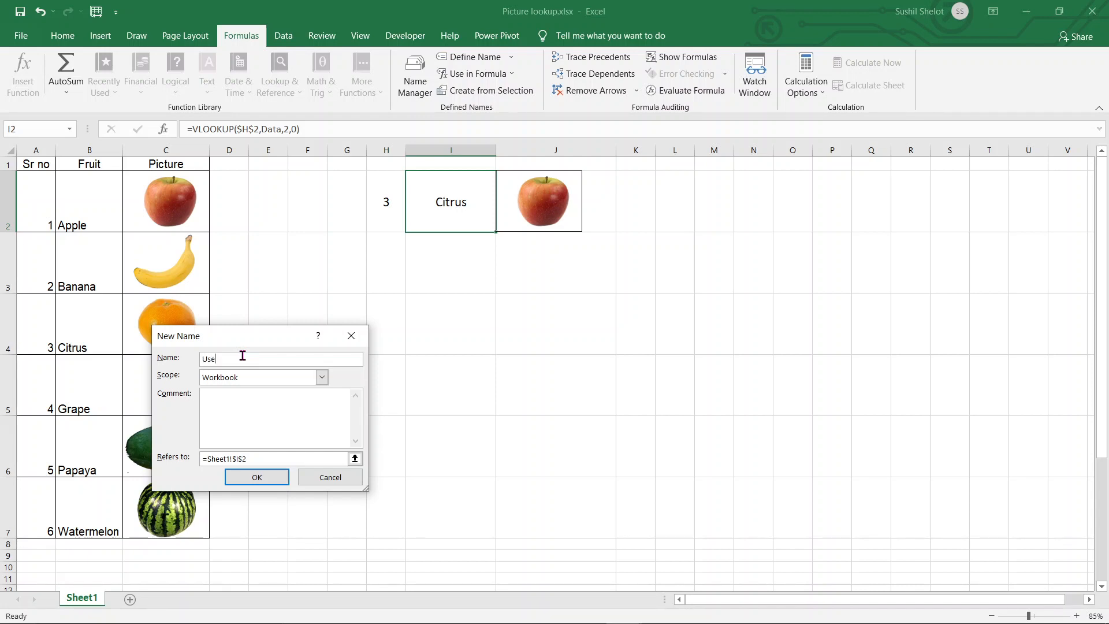
click(209, 458)
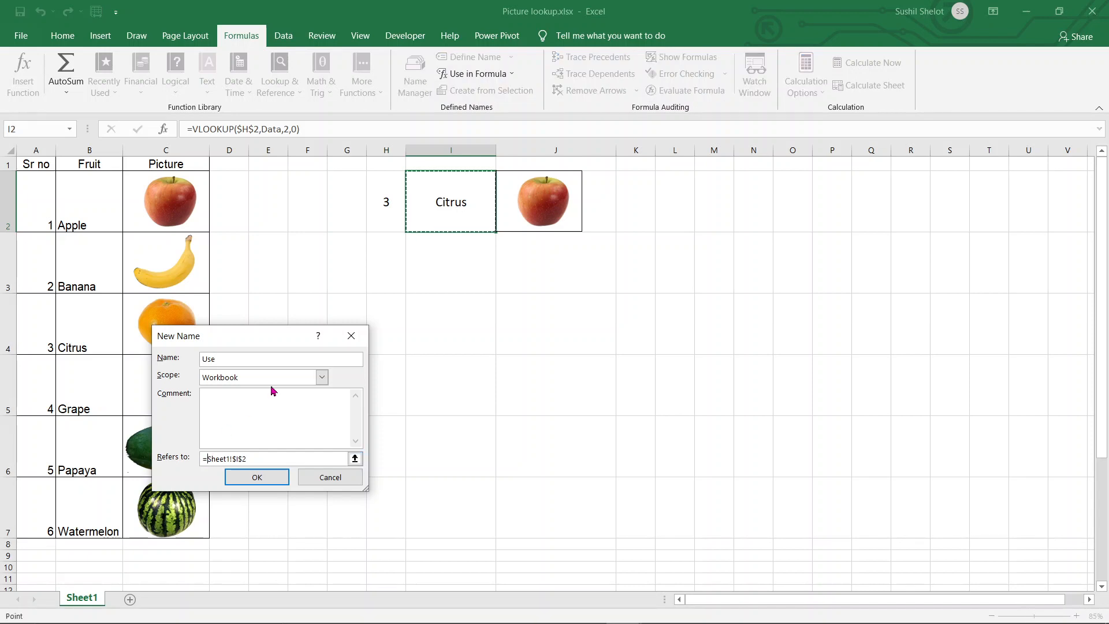
text(INDIRE)
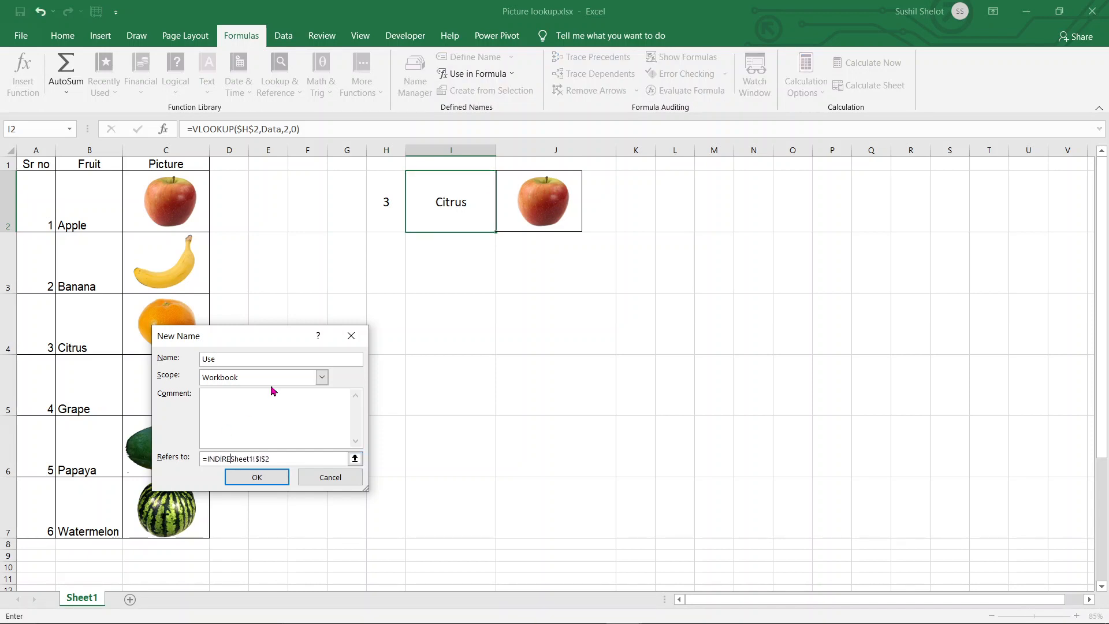
text(CT()
text())
click(257, 477)
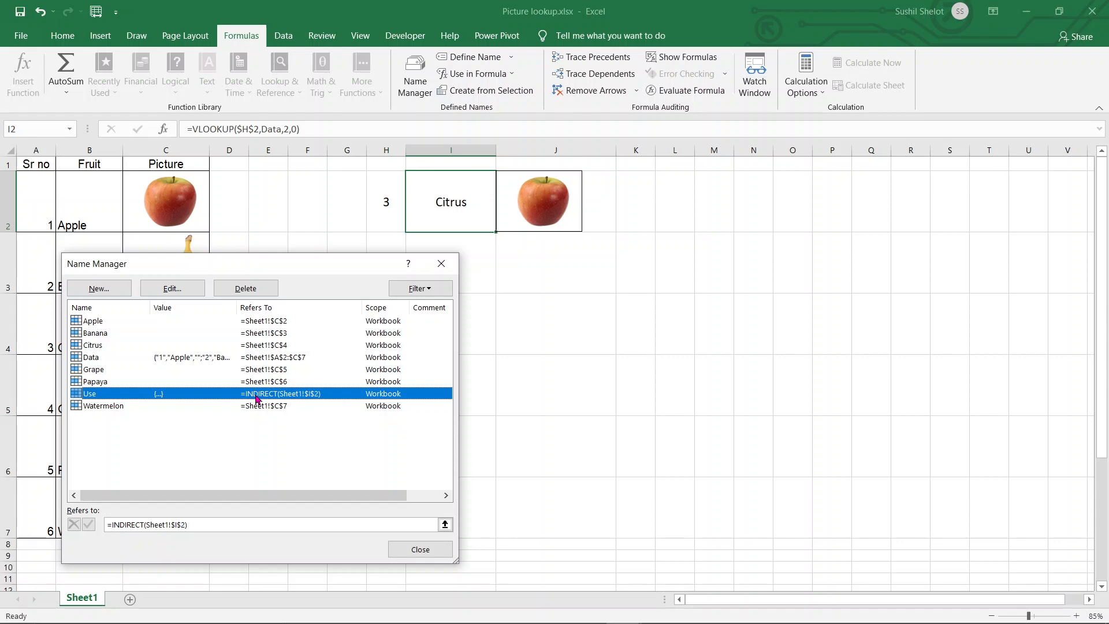
click(419, 549)
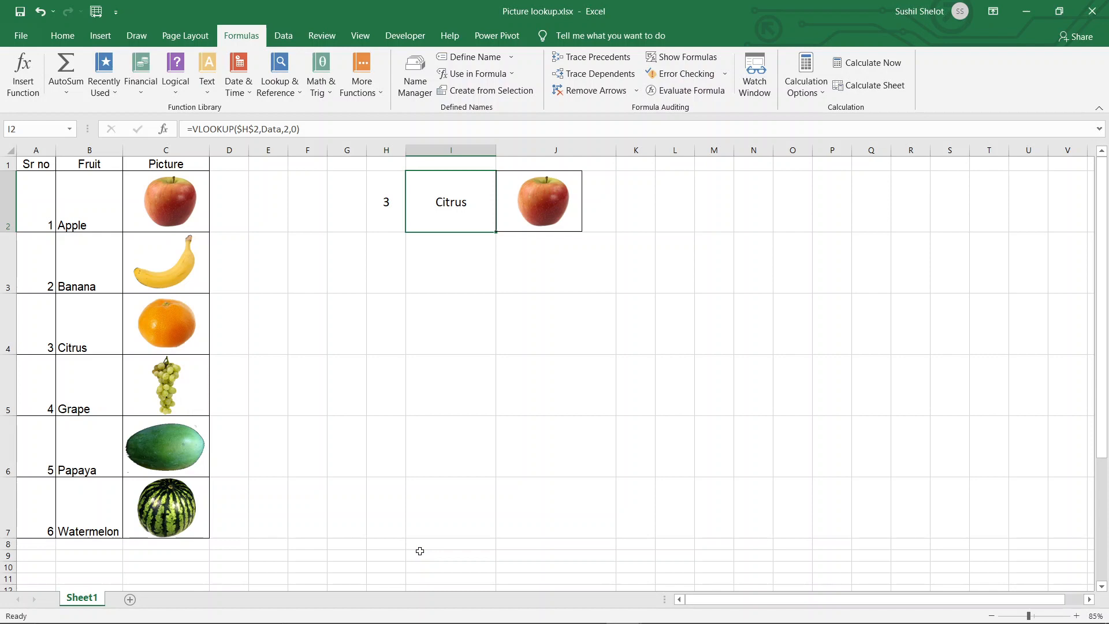
- Change the linked picture's formula in cell J2 to =Use
click(576, 228)
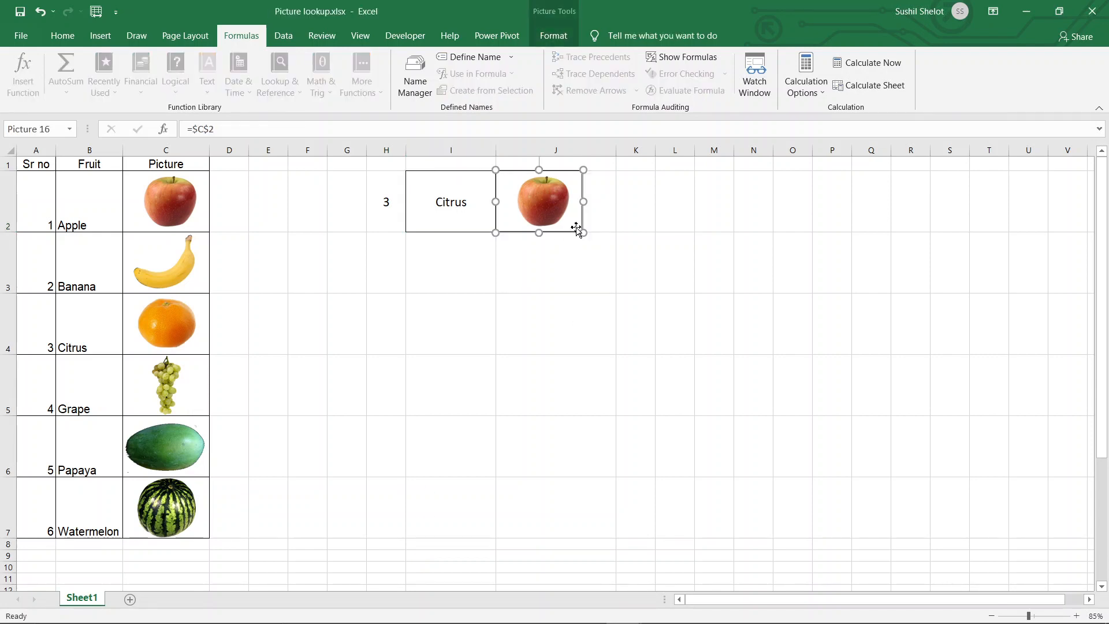
drag(224, 130, 192, 129)
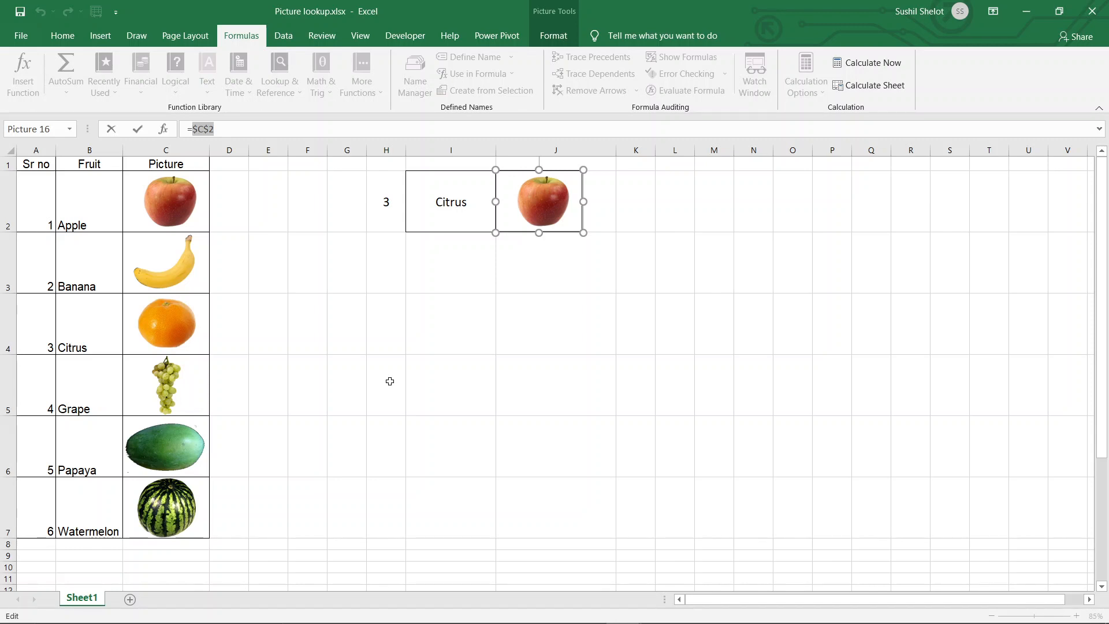
text(Use)
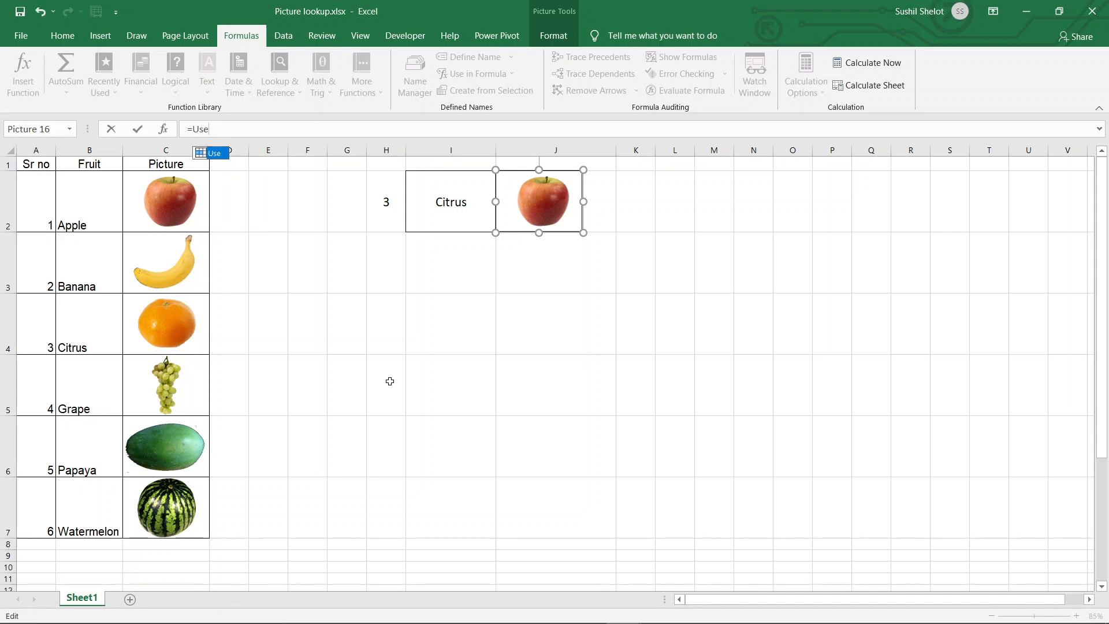
double_click(202, 155)
key(Return)
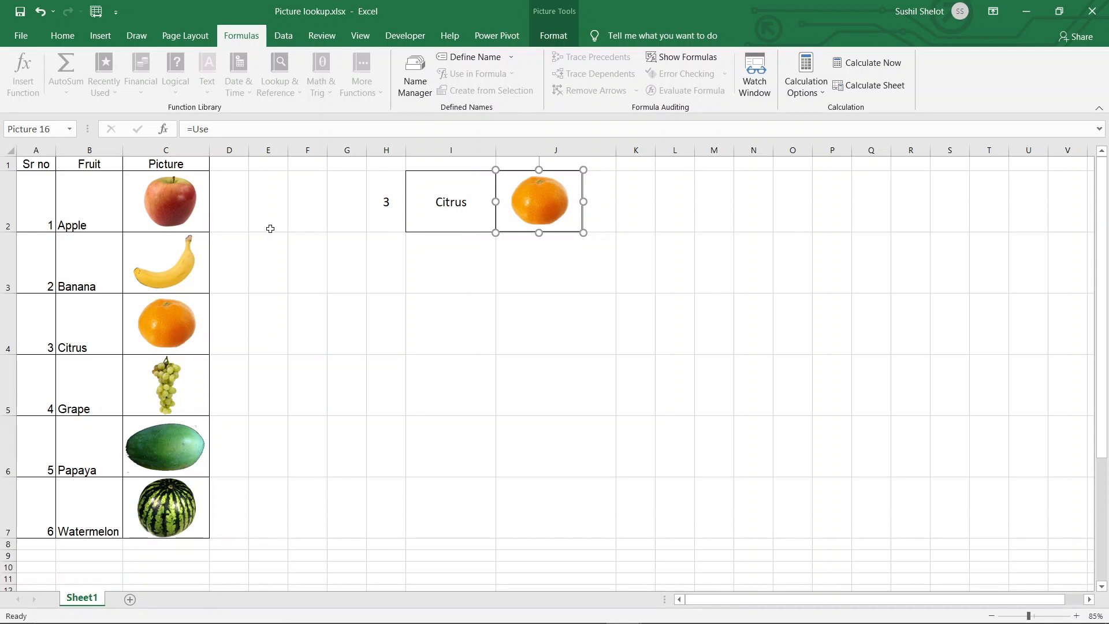
- Test the picture lookup by choosing serial number 2 and then 6 in cell H2
click(384, 213)
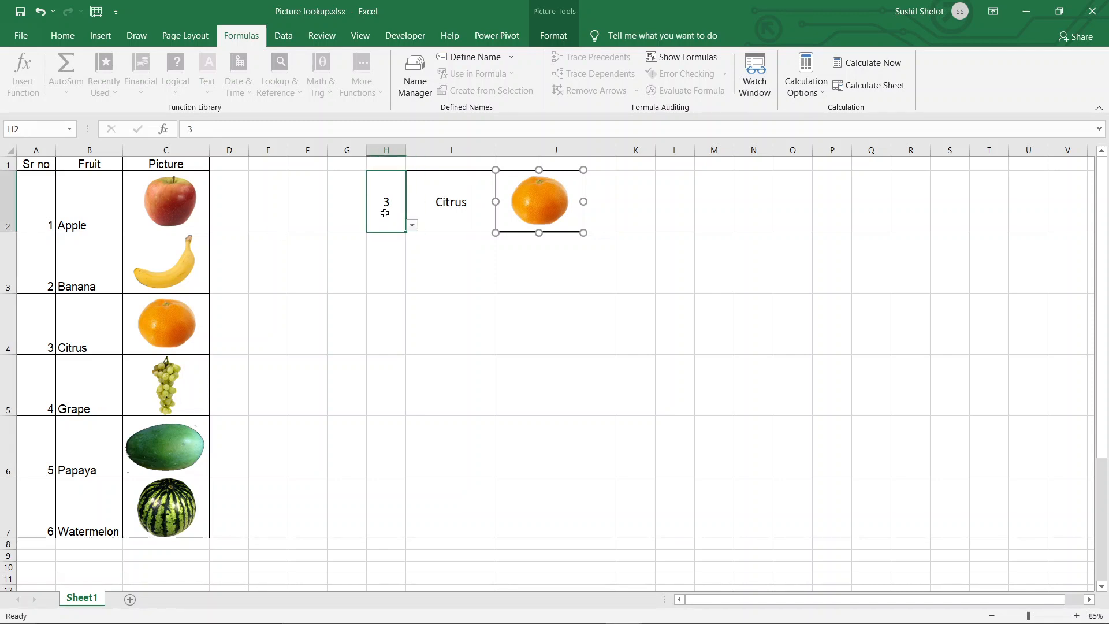
click(413, 227)
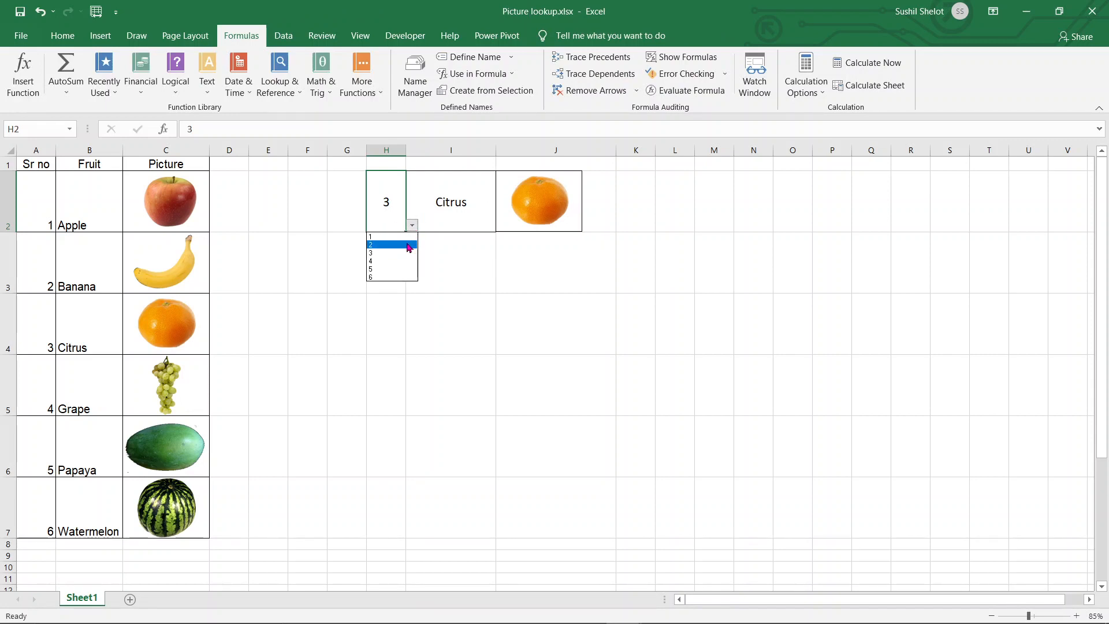
click(408, 245)
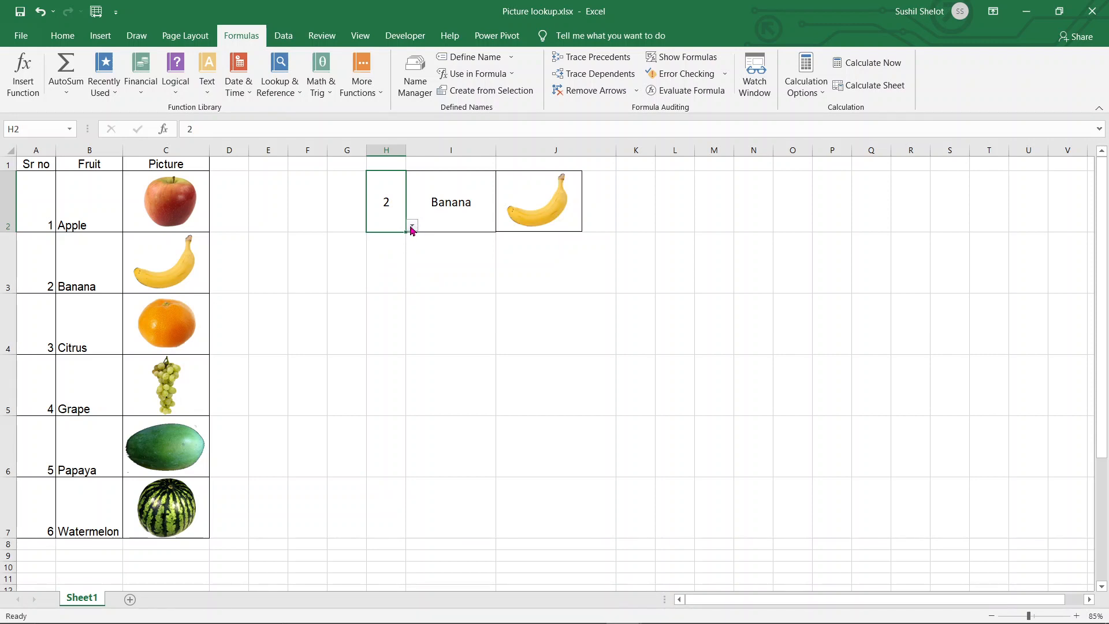
click(412, 225)
click(402, 278)
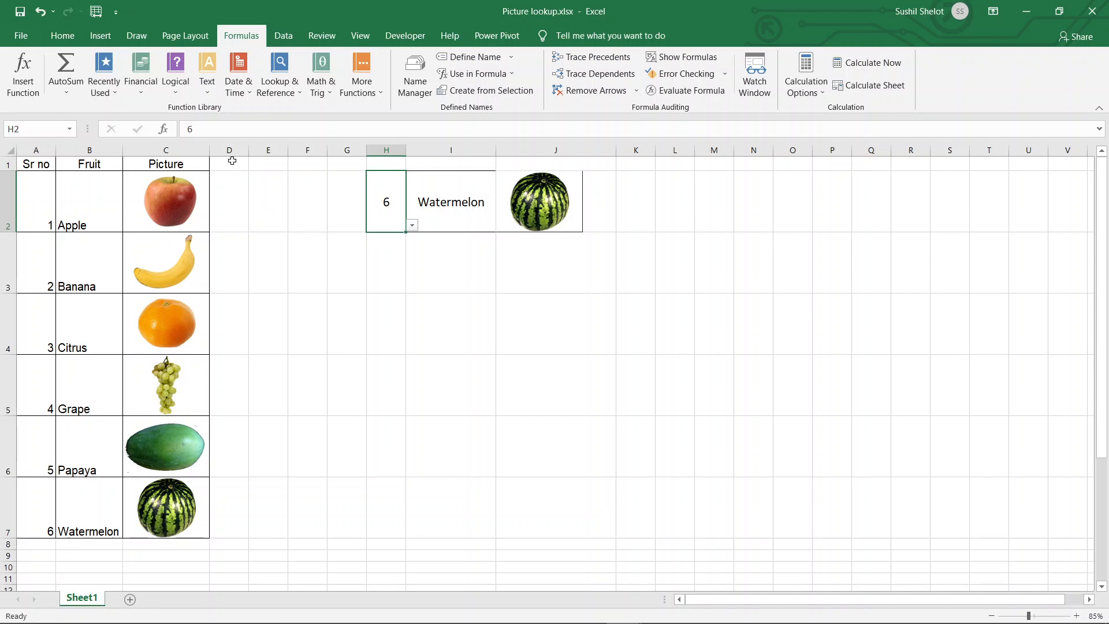
- Hide columns A through D, which hold the fruit source table
drag(231, 150, 50, 150)
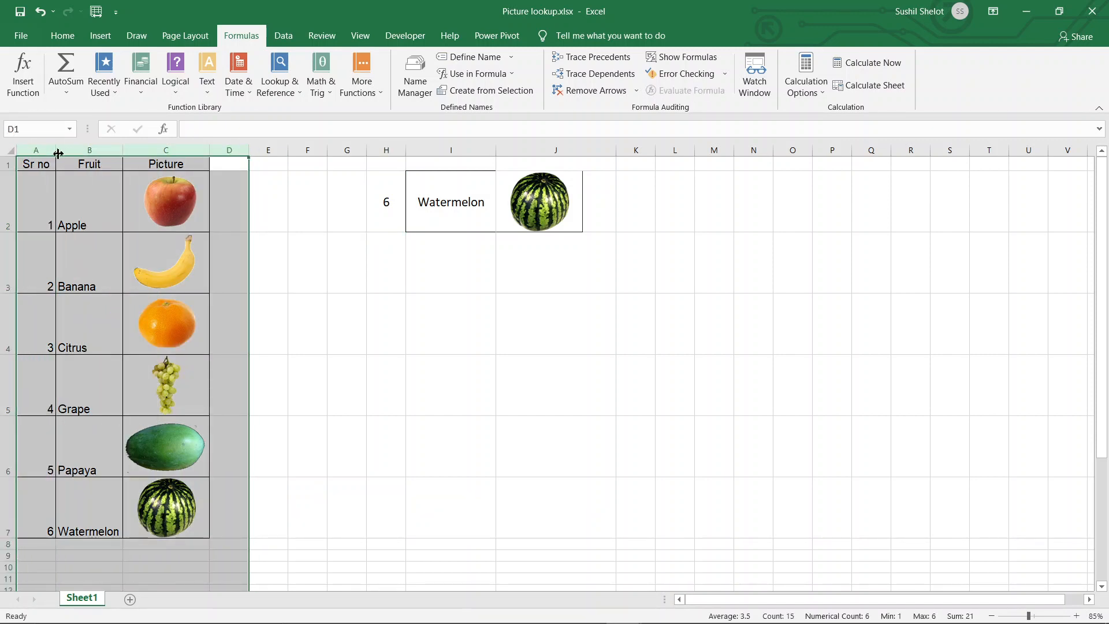
right_click(51, 150)
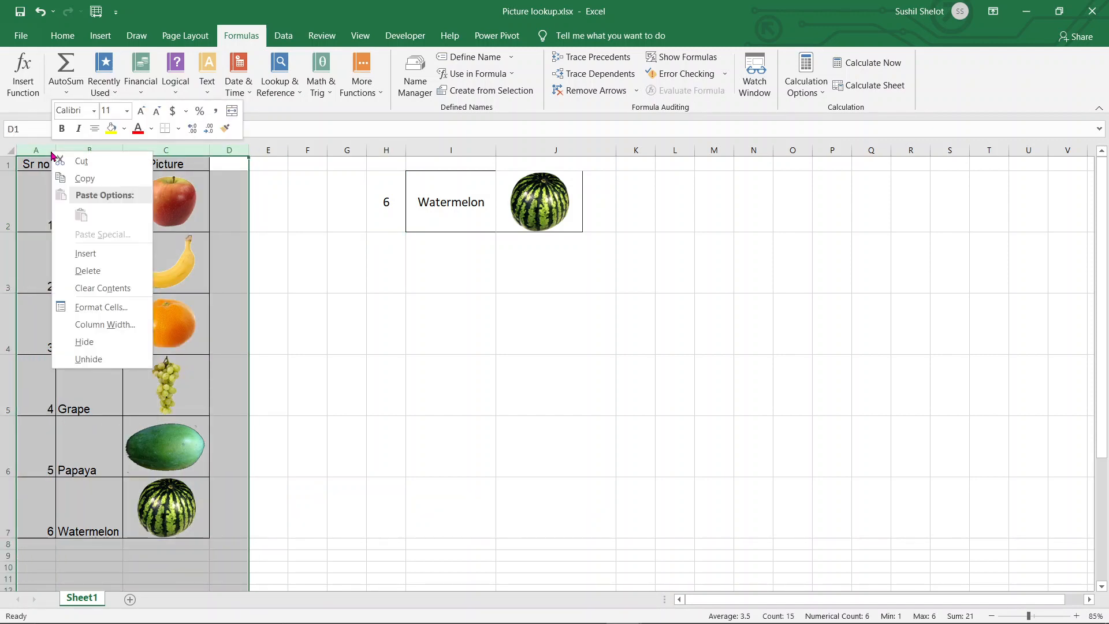
click(115, 342)
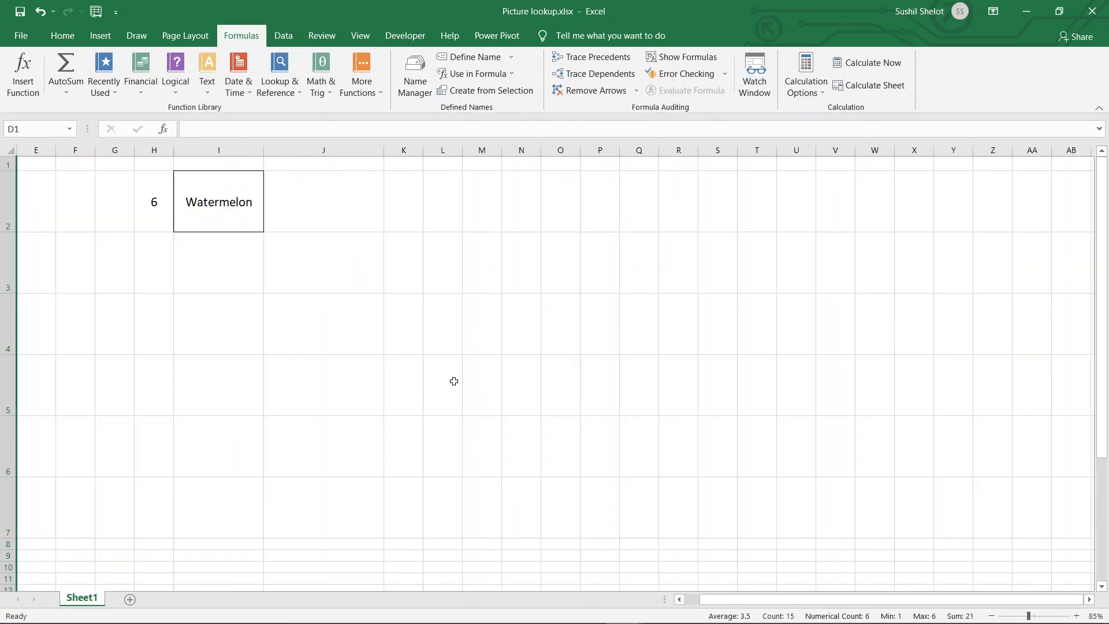
- Set the serial number in cell H2 to 3 with the source columns hidden
click(165, 220)
click(180, 225)
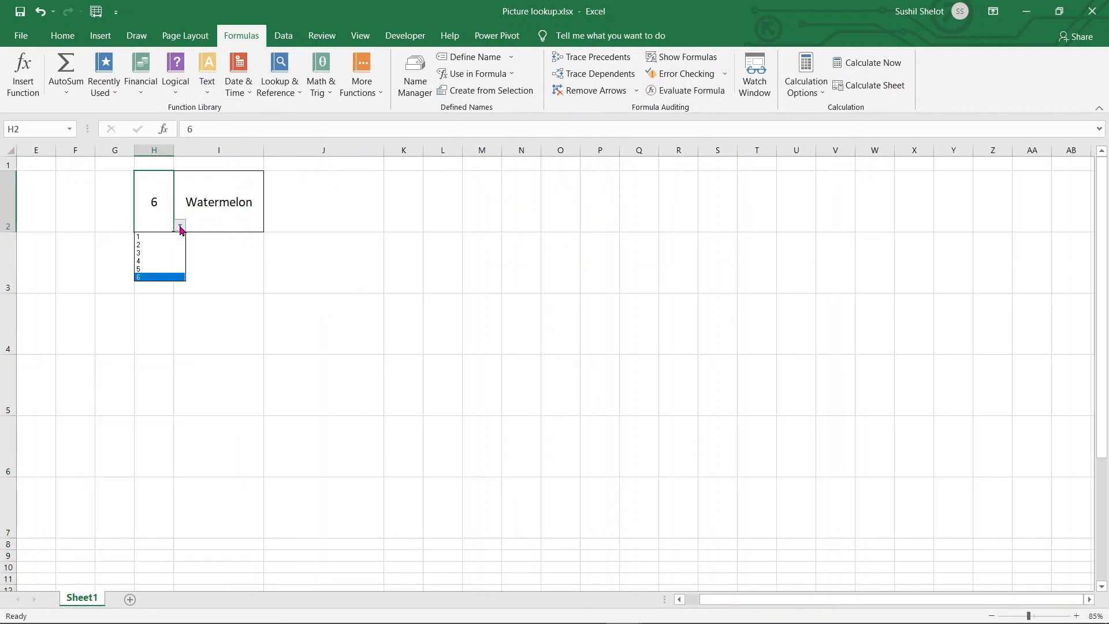
click(162, 251)
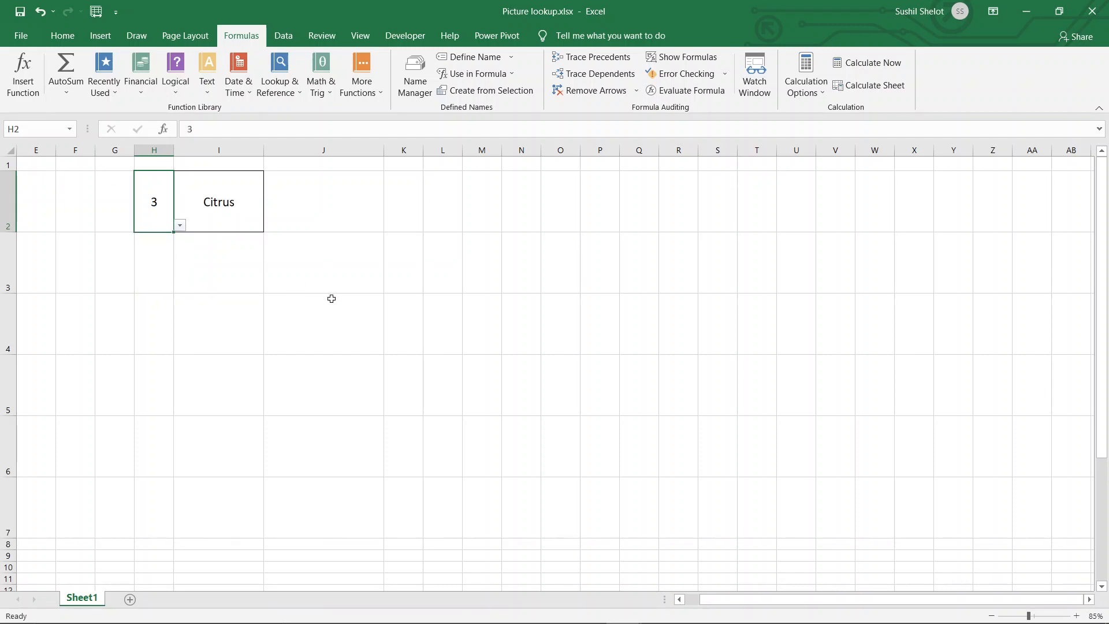
- Undo the recent serial number changes in H2 and the hiding of columns A through D
key(ctrl+z)
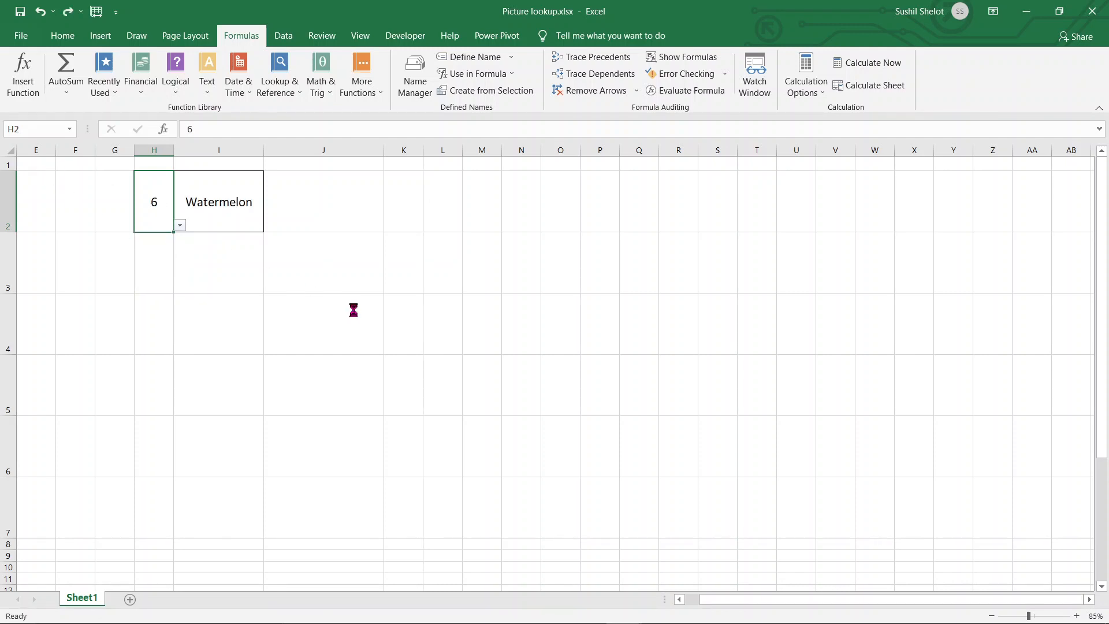
key(ctrl+z)
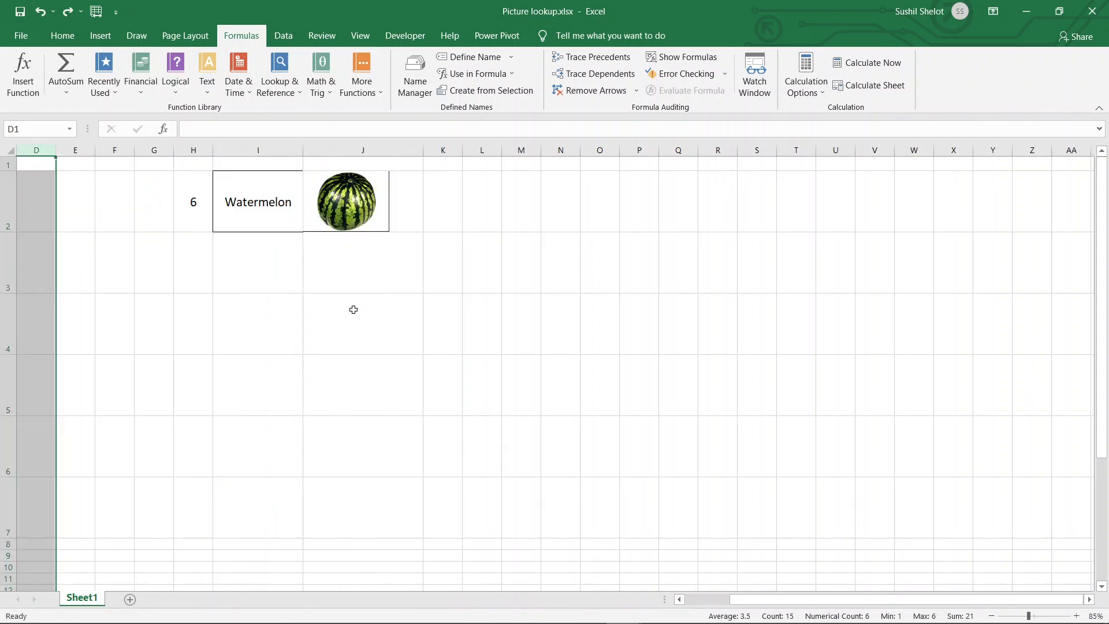
click(541, 426)
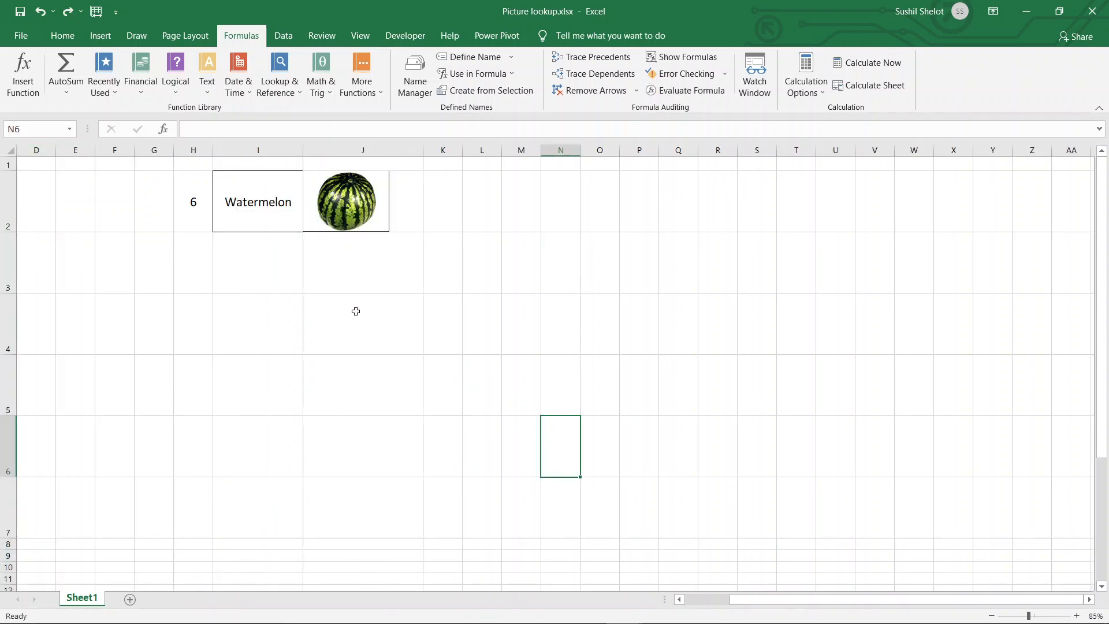
key(F9)
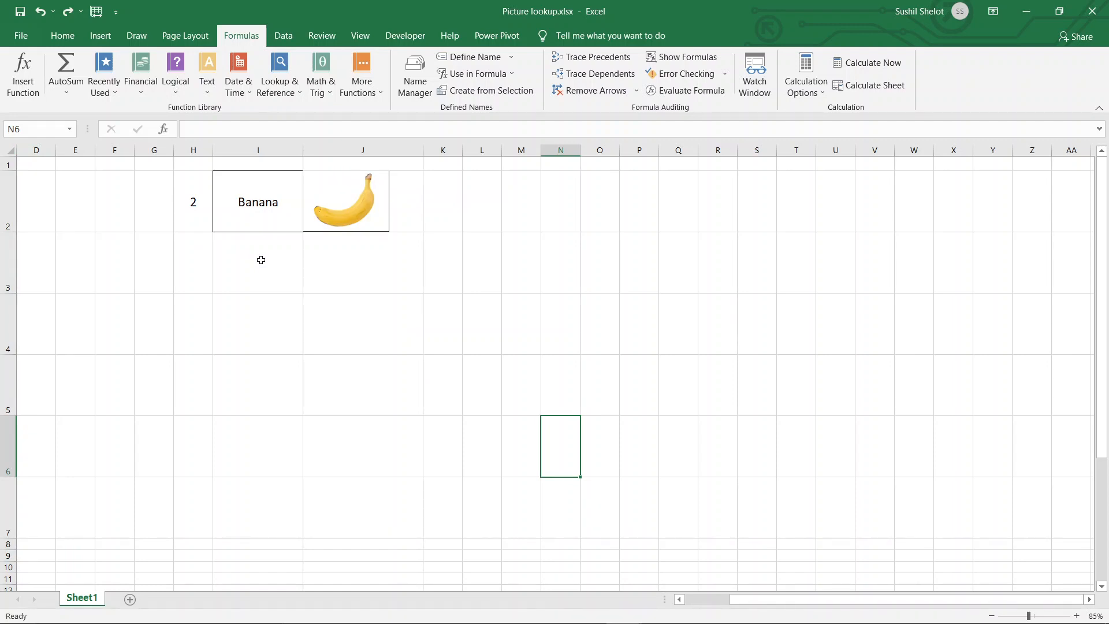
- Set the serial number in cell H2 to 1 from its drop-down list
click(197, 210)
click(219, 224)
click(204, 241)
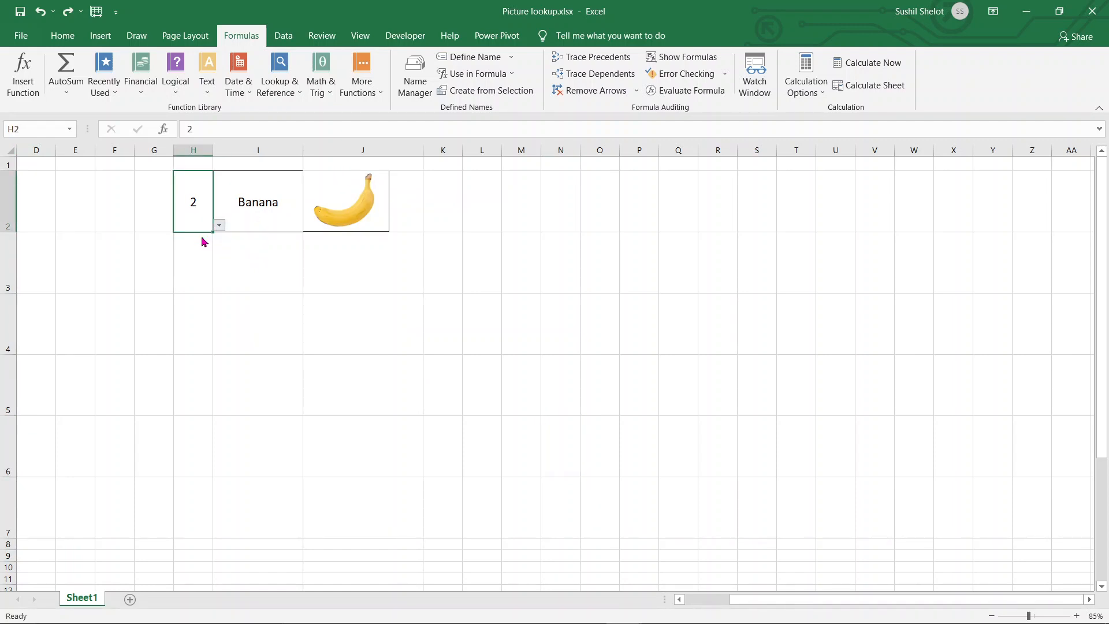
click(466, 317)
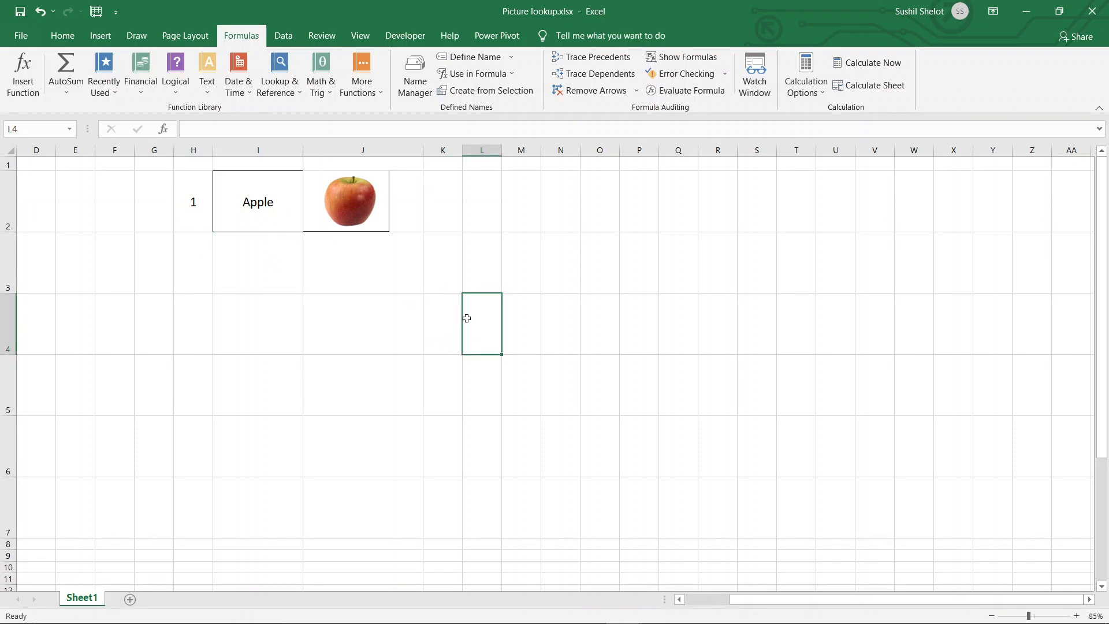
drag(817, 599, 685, 613)
click(722, 462)
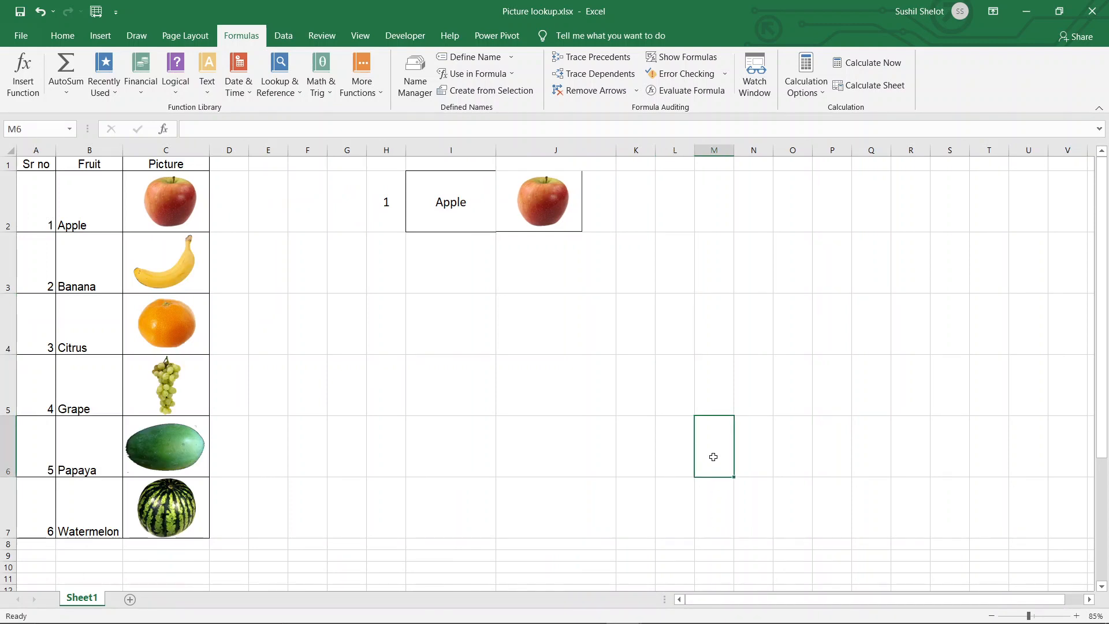
click(397, 218)
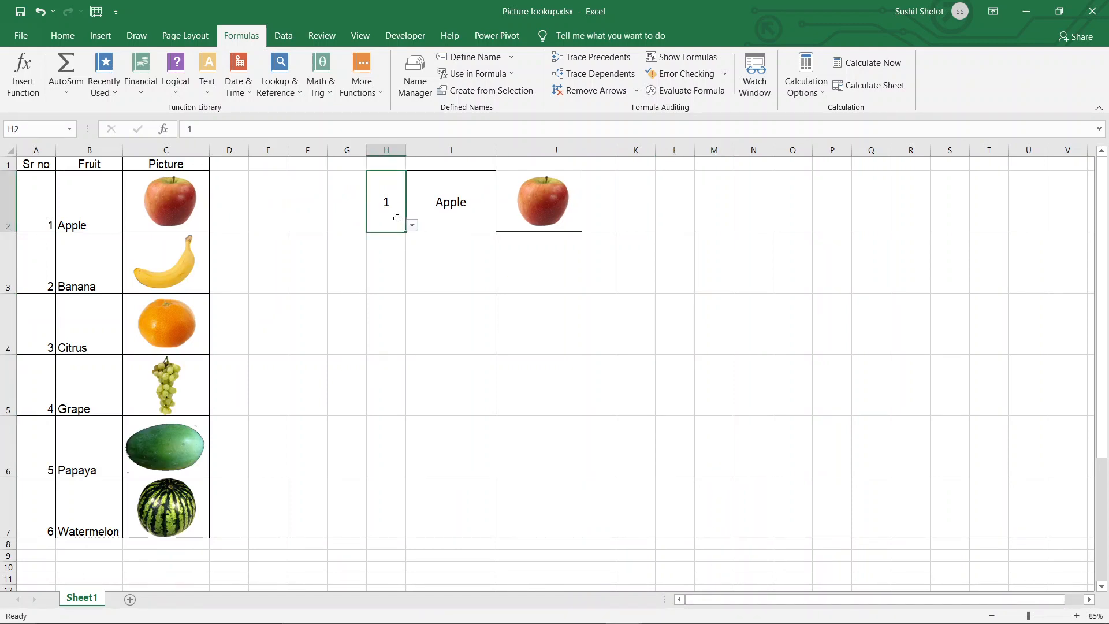
click(470, 223)
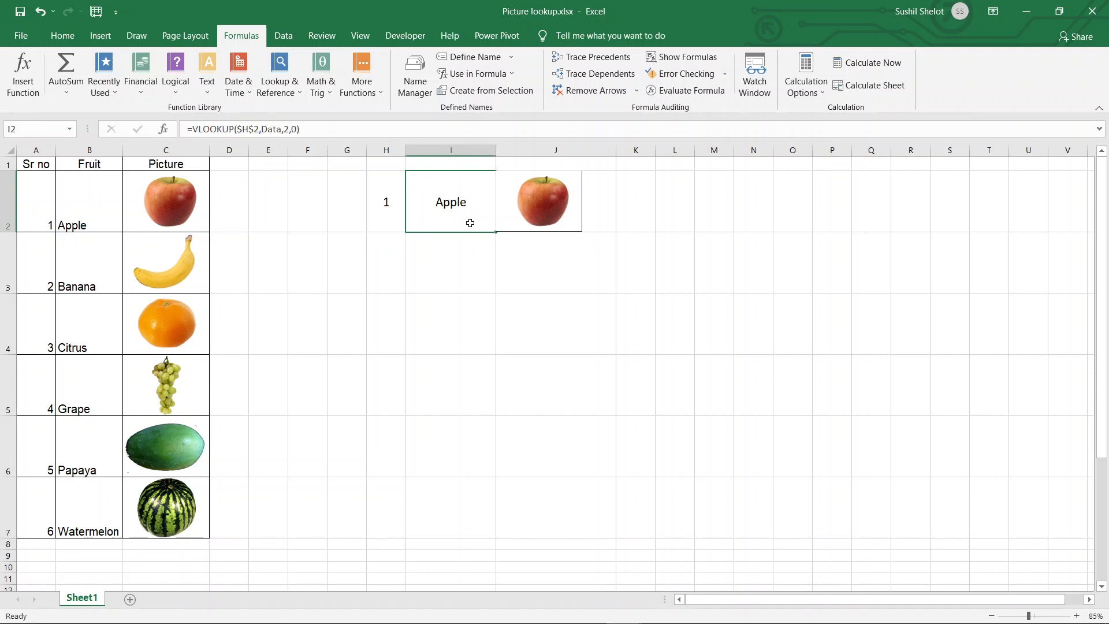
click(576, 223)
click(749, 301)
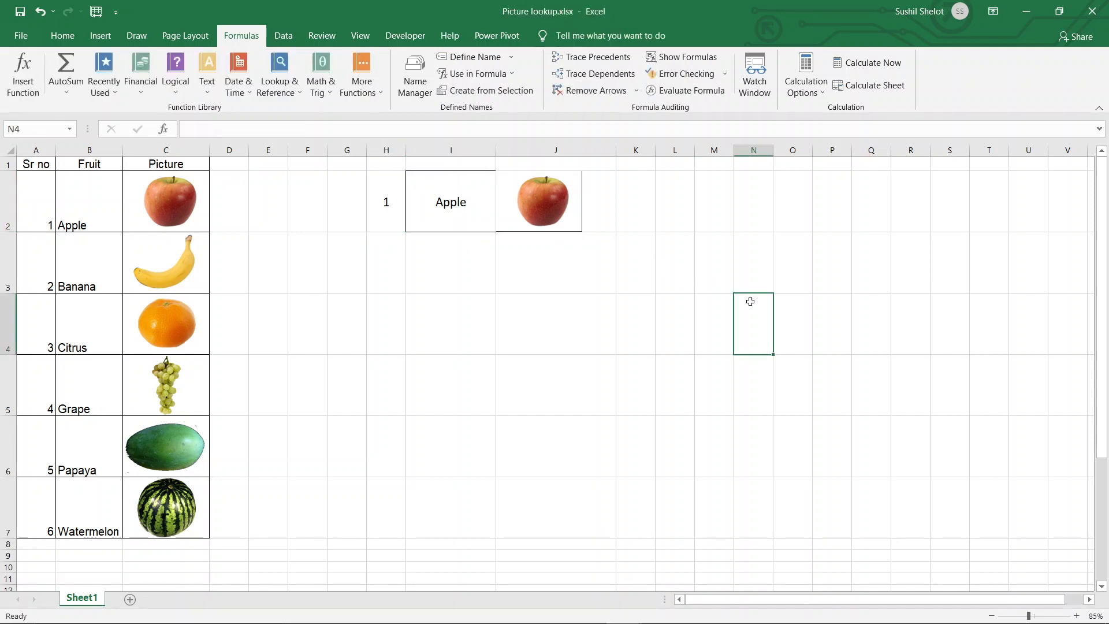